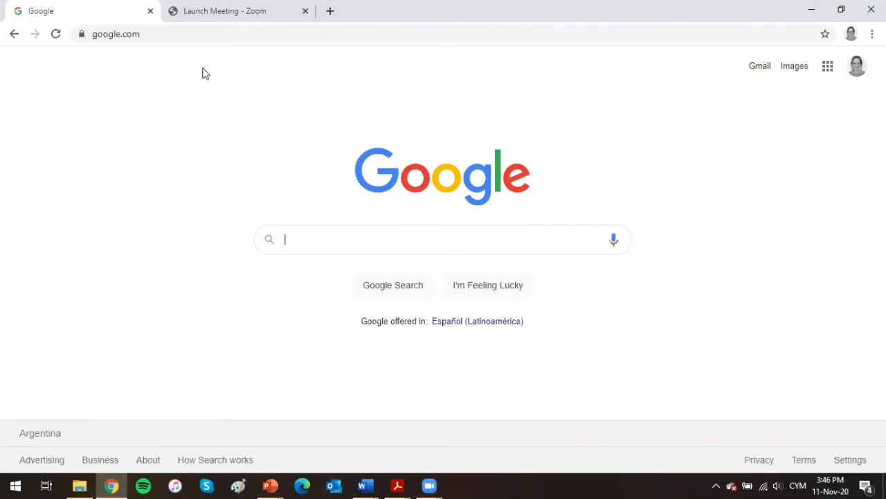
{"action": "left_click", "coordinate": [174, 34]}
{"action": "type", "text": "www."}
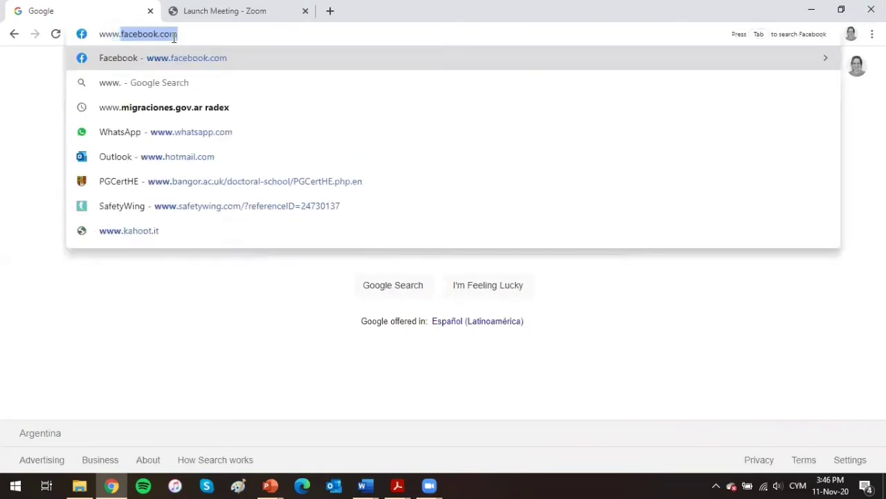
{"action": "type", "text": "kah"}
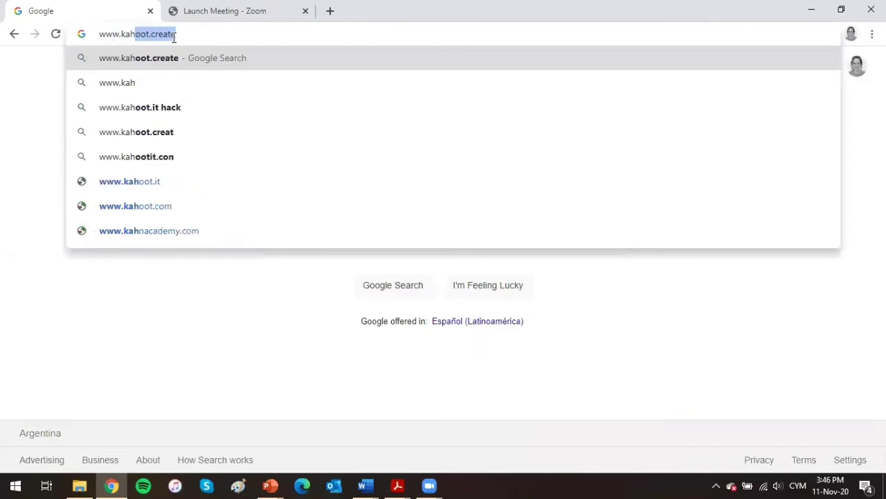
{"action": "type", "text": "oot."}
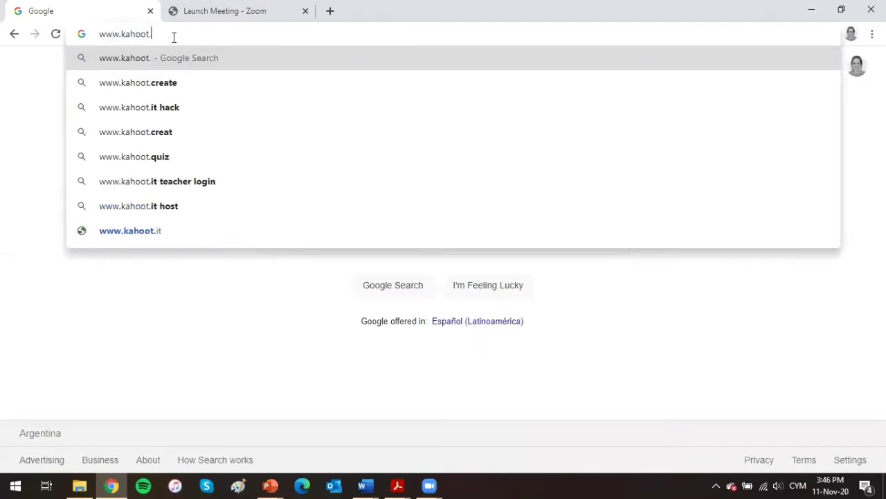
{"action": "type", "text": "com"}
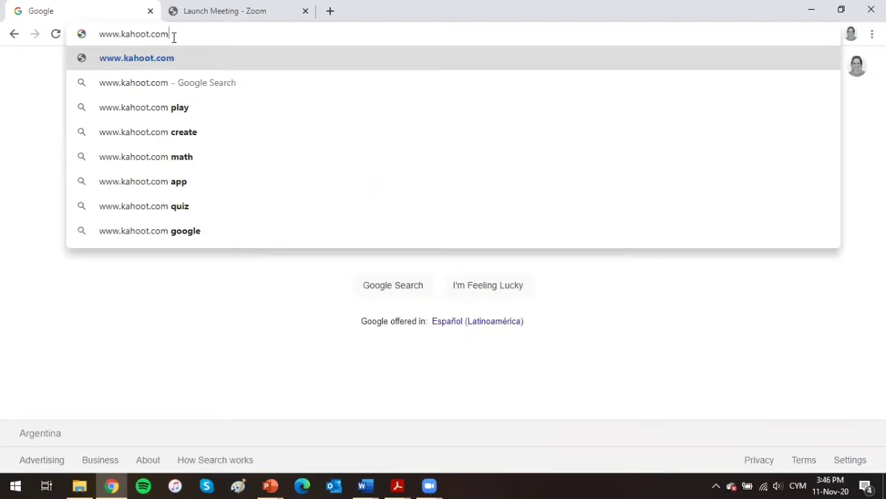
{"action": "key", "text": "Return"}
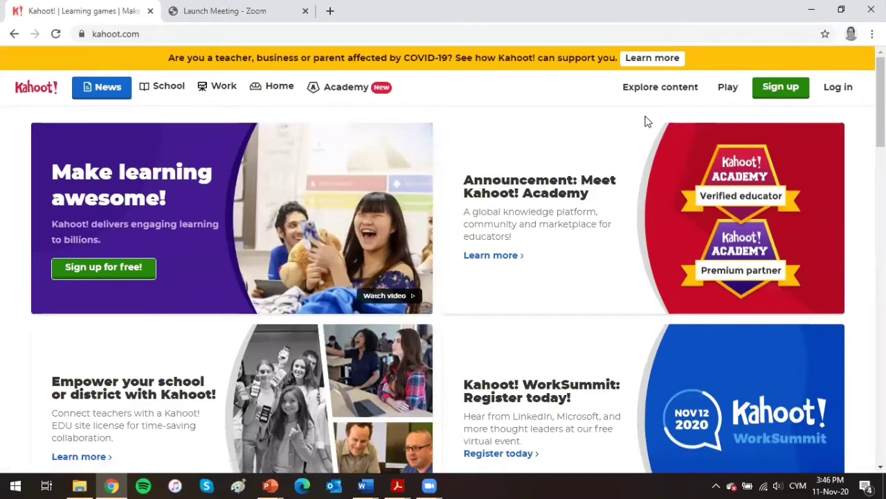
Start signing up for a Teacher account with School as the workplace and look over the account creation form.
{"action": "left_click", "coordinate": [785, 95]}
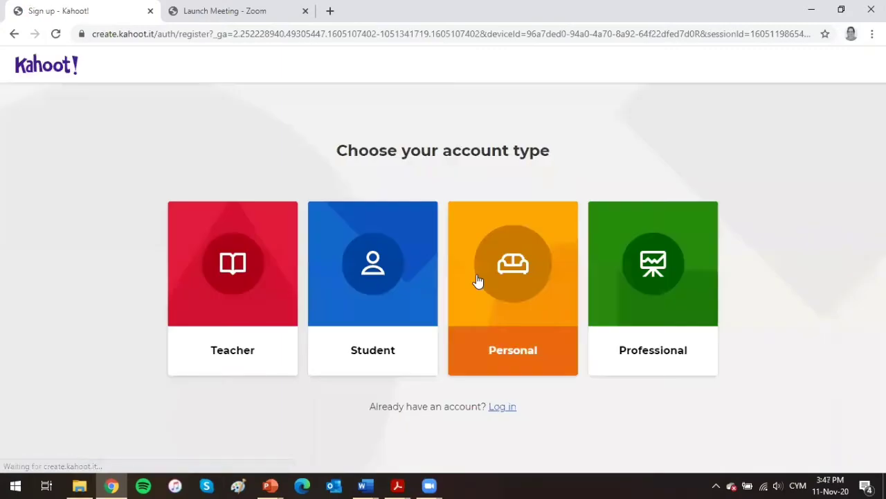
{"action": "left_click", "coordinate": [228, 287]}
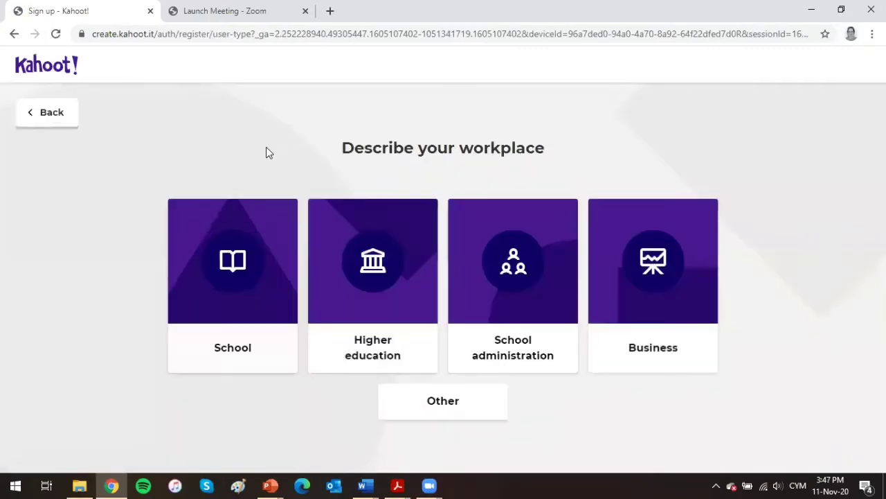
{"action": "left_click", "coordinate": [237, 287]}
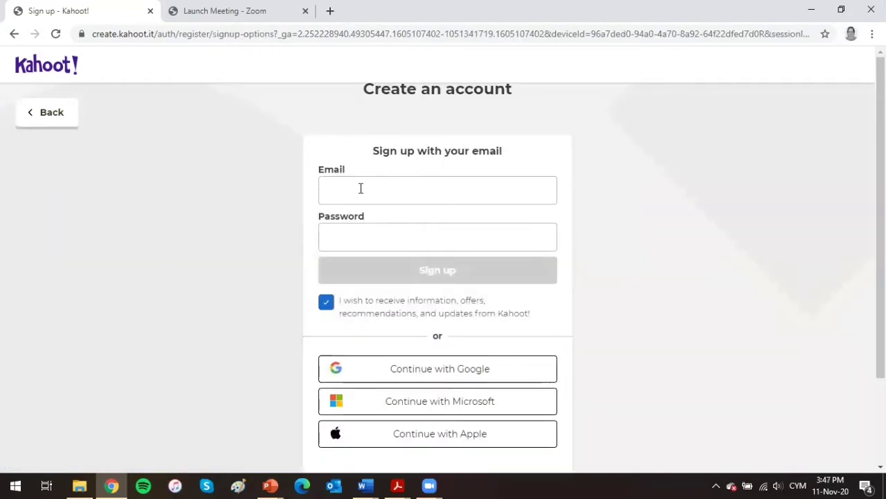
{"action": "left_click", "coordinate": [361, 189]}
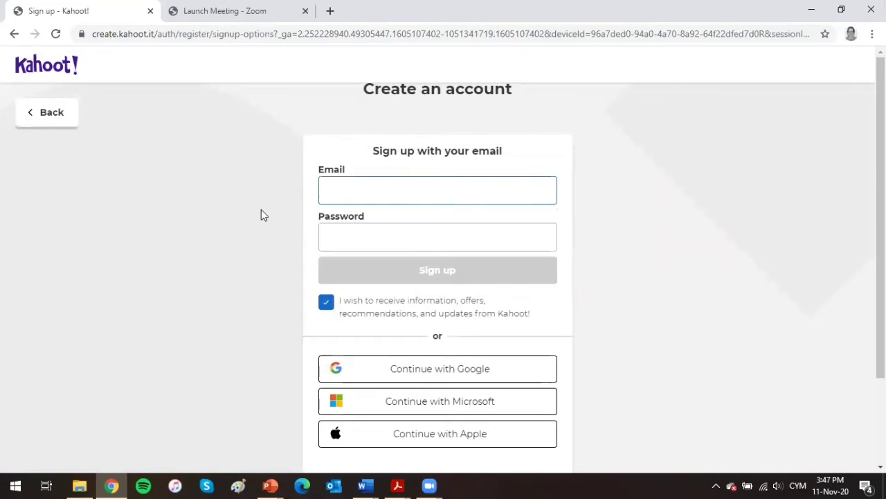
{"action": "left_click", "coordinate": [370, 240]}
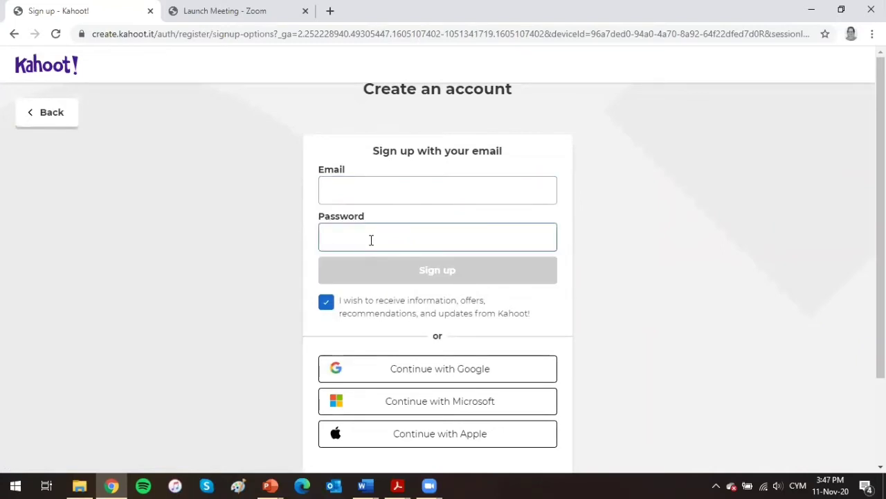
{"action": "scroll", "coordinate": [609, 273], "scroll_direction": "down", "scroll_amount": 2}
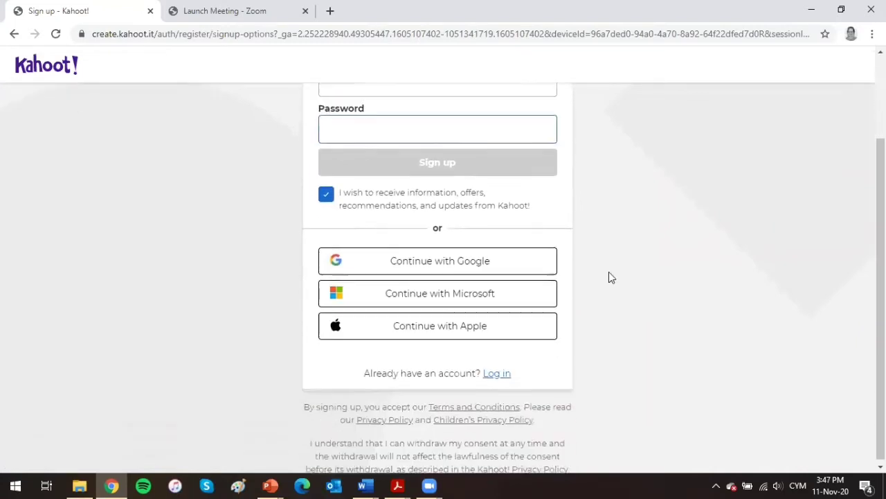
Log in to the existing account instead, using the saved e-mail address and the account password.
{"action": "left_click", "coordinate": [496, 372]}
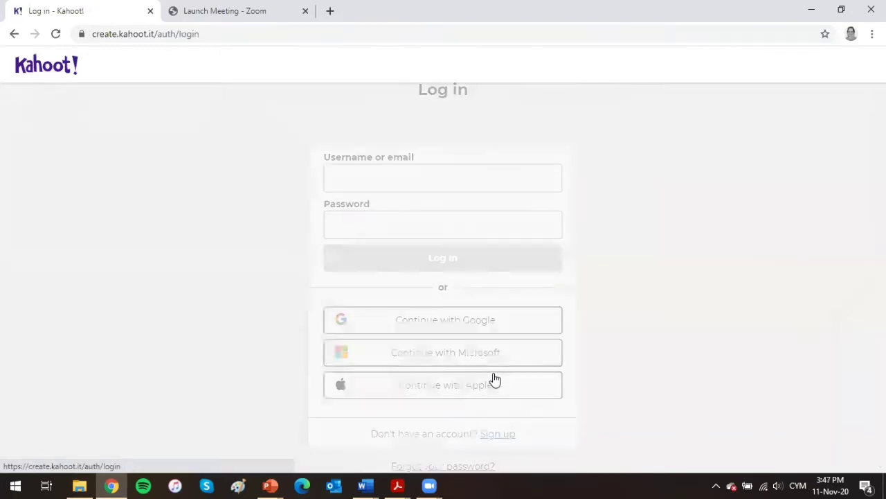
{"action": "left_click", "coordinate": [387, 172]}
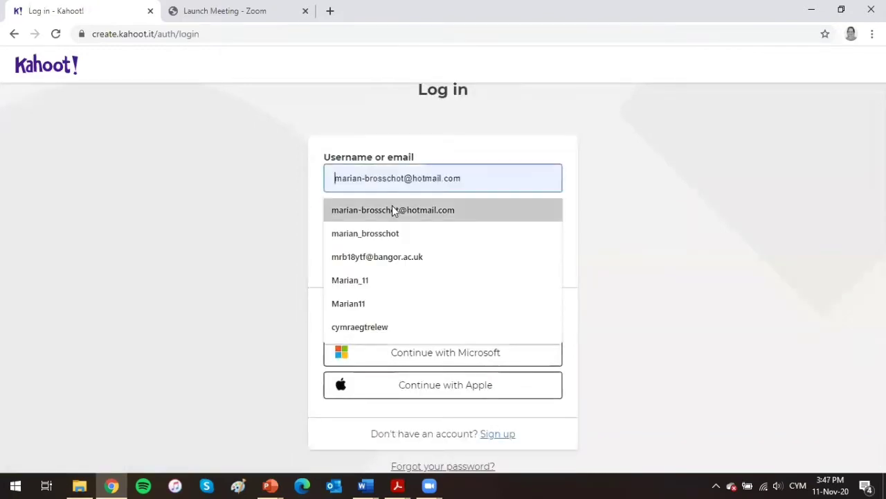
{"action": "left_click", "coordinate": [388, 208]}
{"action": "left_click", "coordinate": [379, 225]}
{"action": "type", "text": "•"}
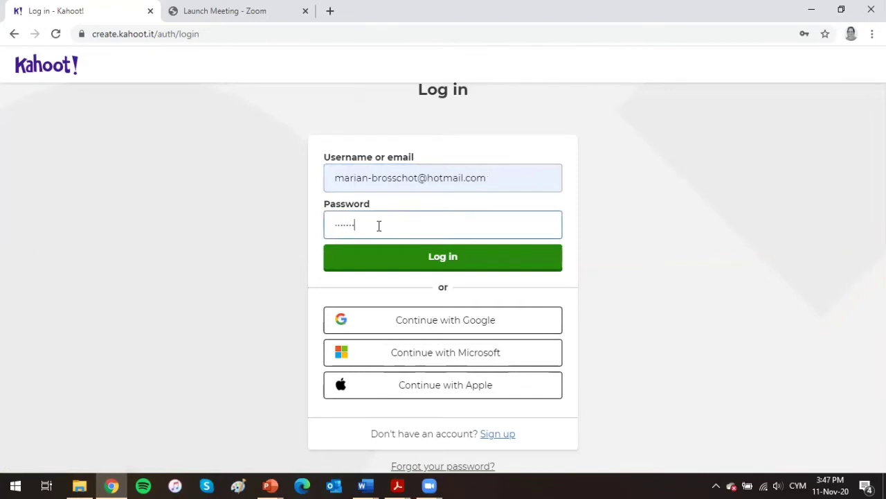
{"action": "type", "text": "••"}
{"action": "left_click", "coordinate": [412, 267]}
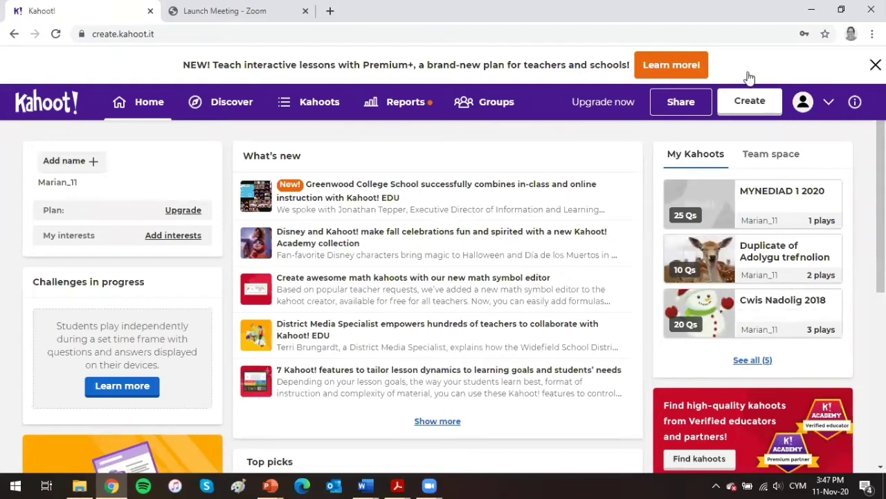
Create a new blank kahoot and set the first question's time limit to 60 seconds.
{"action": "left_click", "coordinate": [747, 105]}
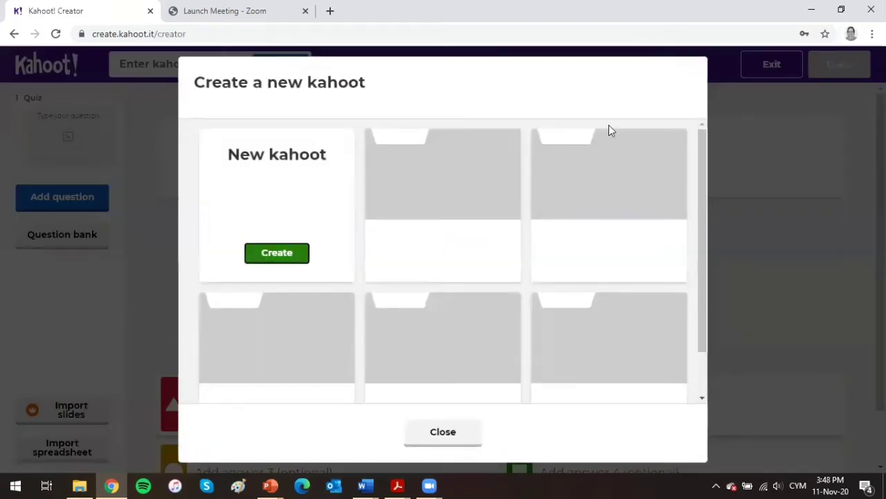
{"action": "left_click", "coordinate": [282, 255]}
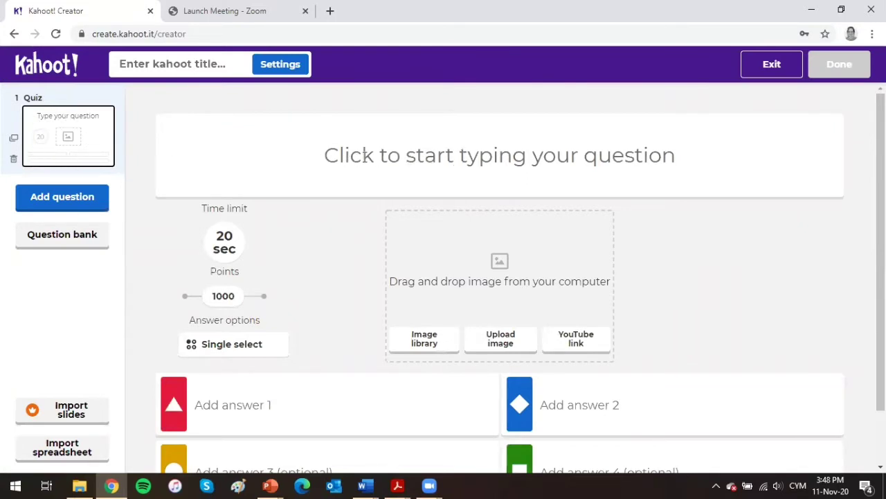
{"action": "left_click", "coordinate": [230, 248]}
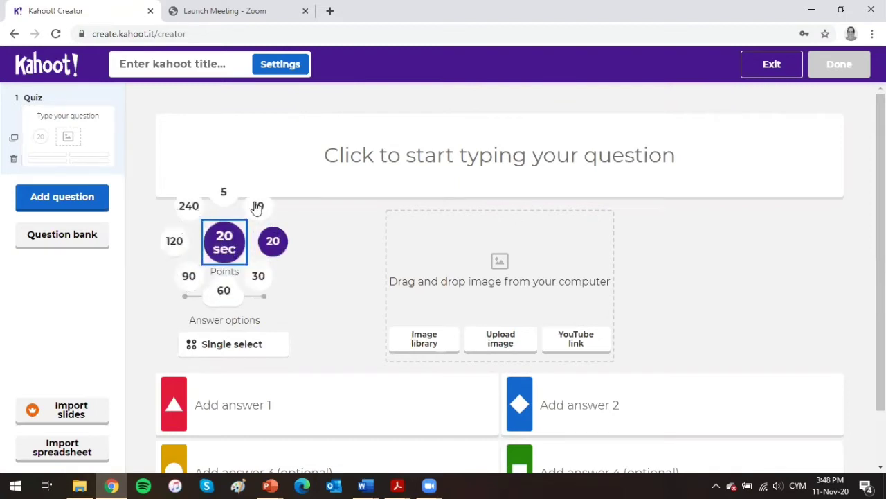
{"action": "left_click", "coordinate": [227, 300]}
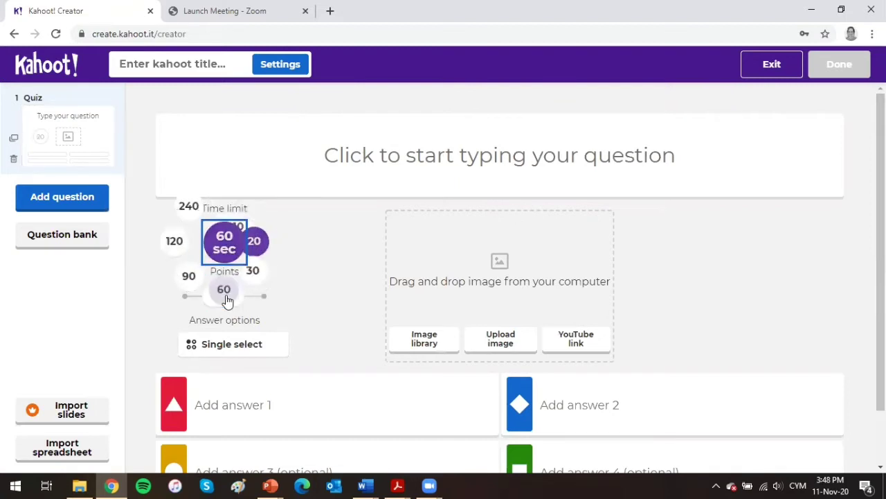
Enter "Beth ydy 'una silla' yn Gymraeg?" as the text of the first question.
{"action": "left_click", "coordinate": [388, 156]}
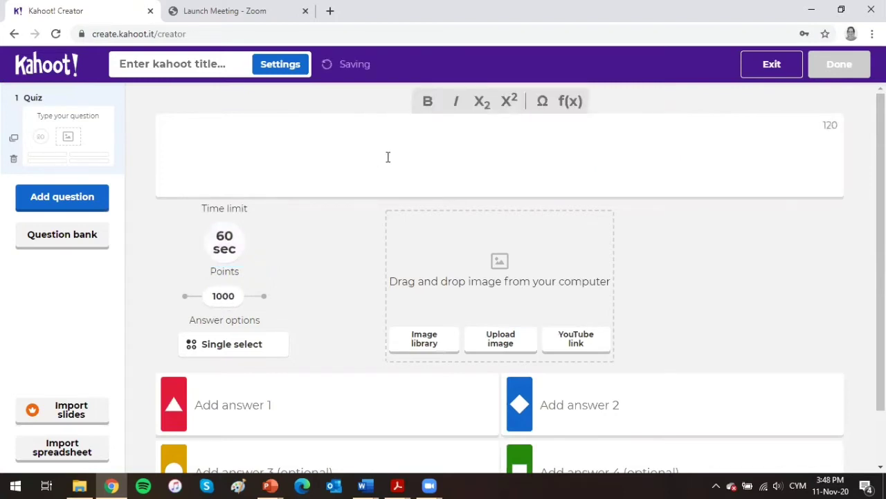
{"action": "type", "text": "Beth ydy"}
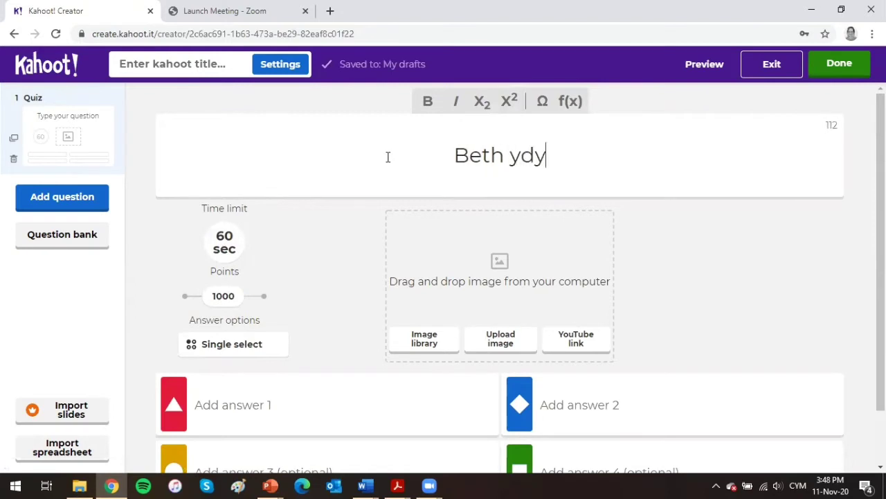
{"action": "type", "text": " '"}
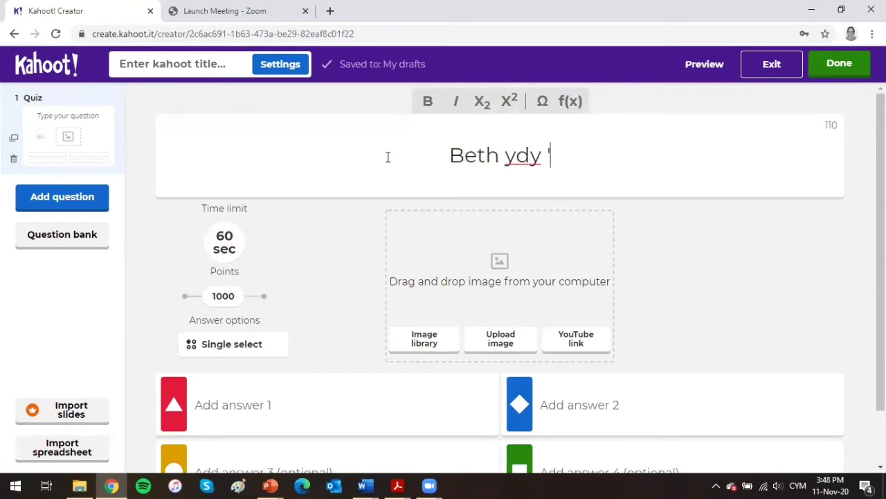
{"action": "type", "text": "un"}
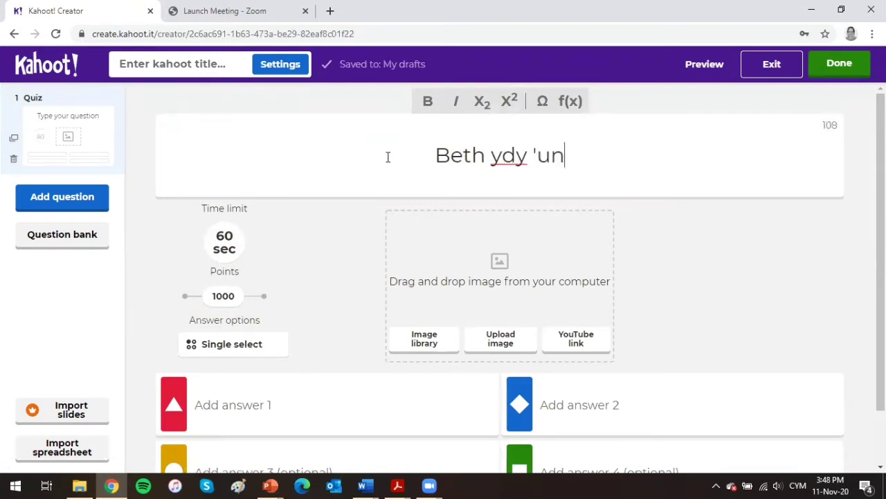
{"action": "type", "text": "a silla' yn Gym"}
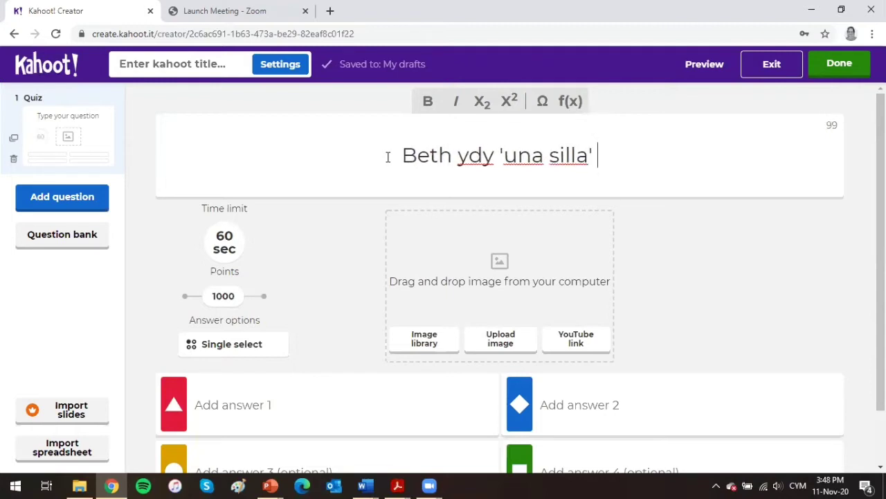
{"action": "type", "text": "raeg?"}
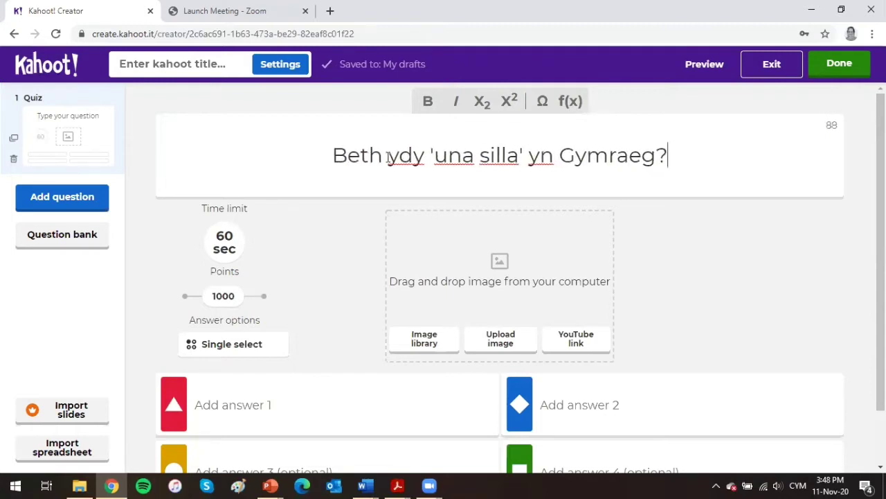
Fill in answers 1 to 4 as bwrdd, cadair, esgid and ffôn symudol, and mark cadair as the correct one.
{"action": "scroll", "coordinate": [399, 178], "scroll_direction": "down", "scroll_amount": 1}
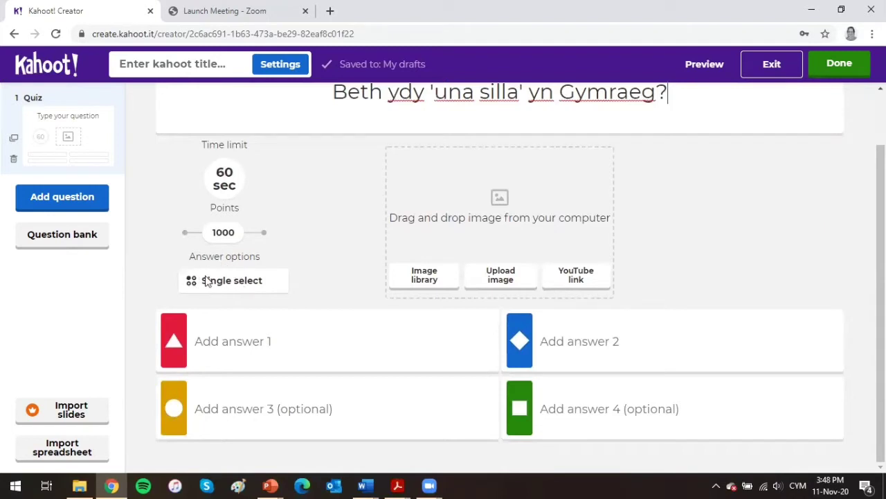
{"action": "left_click", "coordinate": [257, 344]}
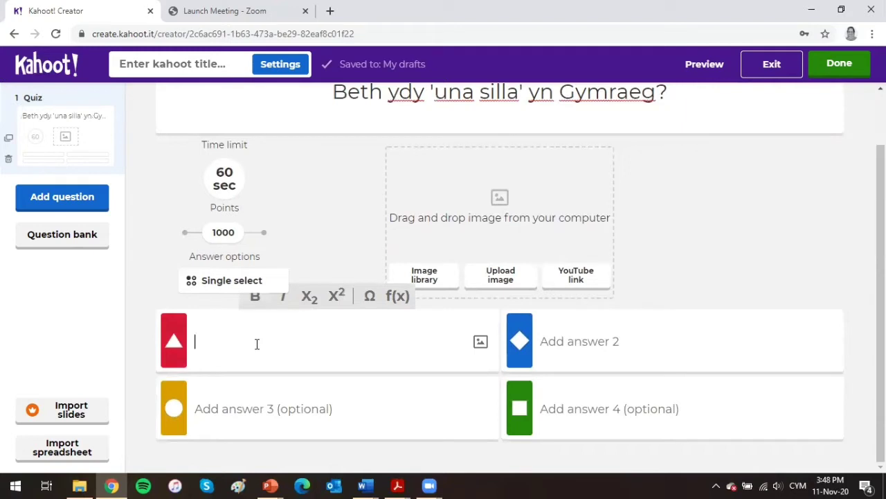
{"action": "type", "text": "bwrdd"}
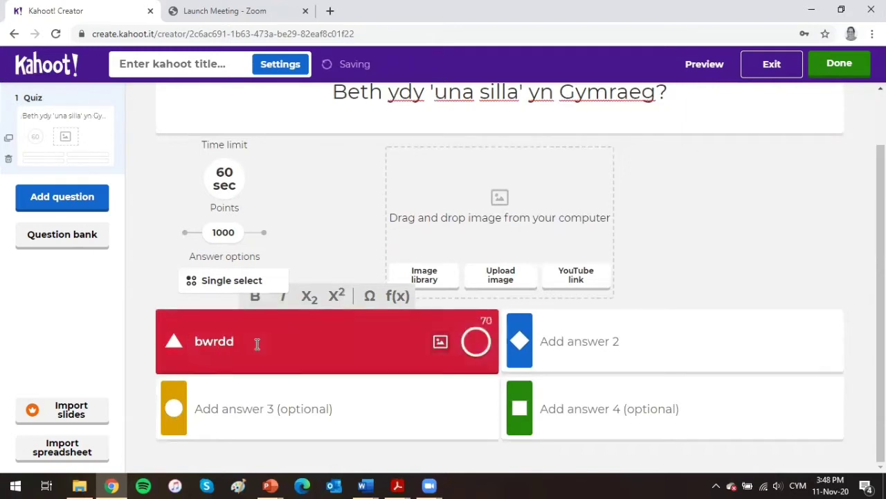
{"action": "left_click", "coordinate": [257, 407]}
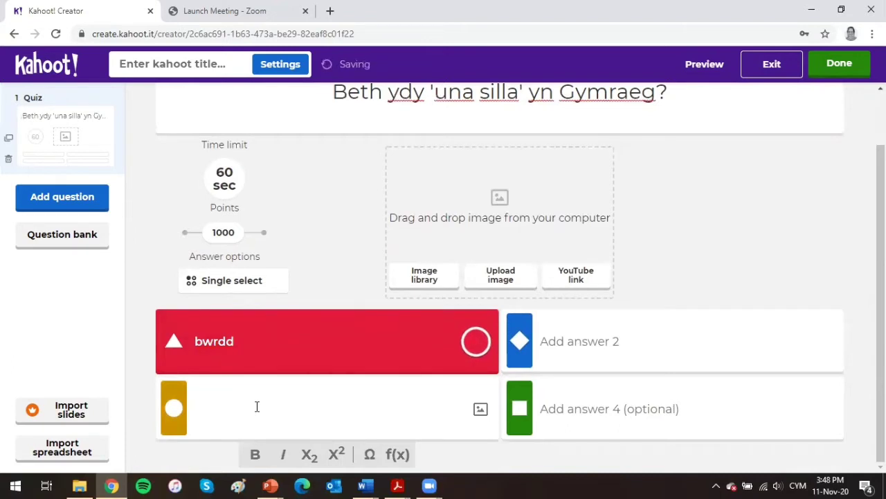
{"action": "type", "text": "esgid"}
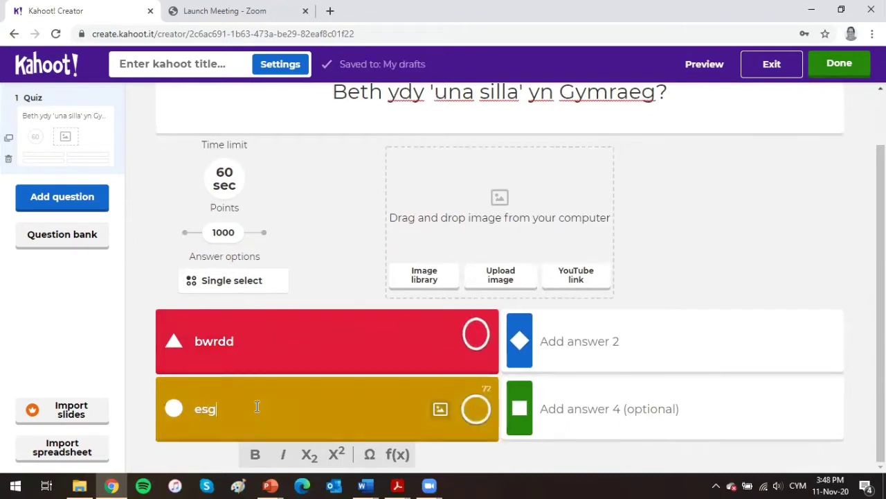
{"action": "left_click", "coordinate": [582, 349]}
{"action": "type", "text": "cadair"}
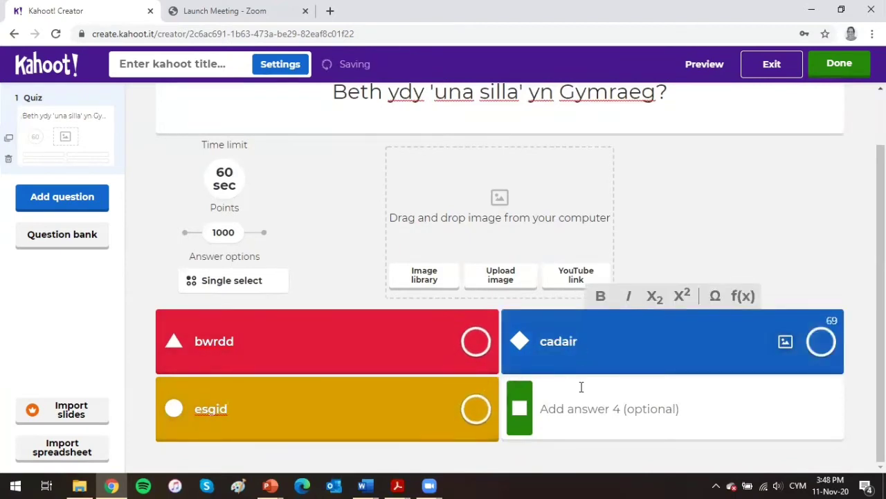
{"action": "left_click", "coordinate": [579, 410]}
{"action": "type", "text": "ffô"}
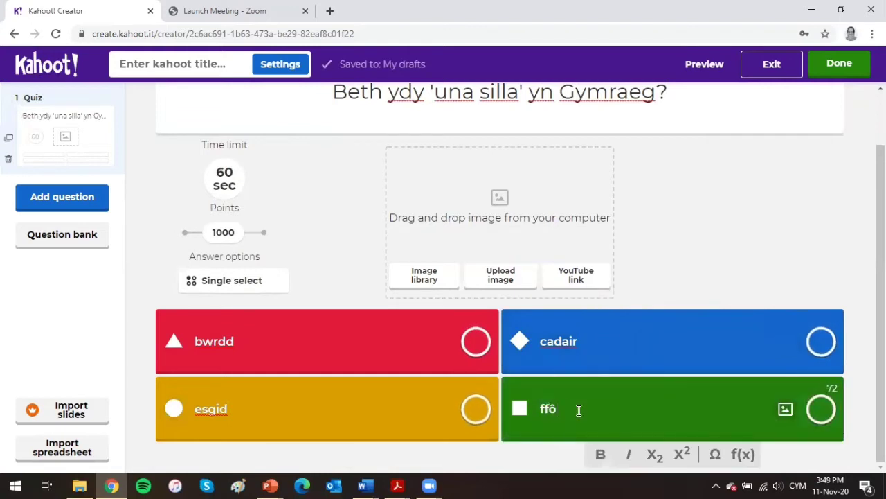
{"action": "type", "text": "n symudol"}
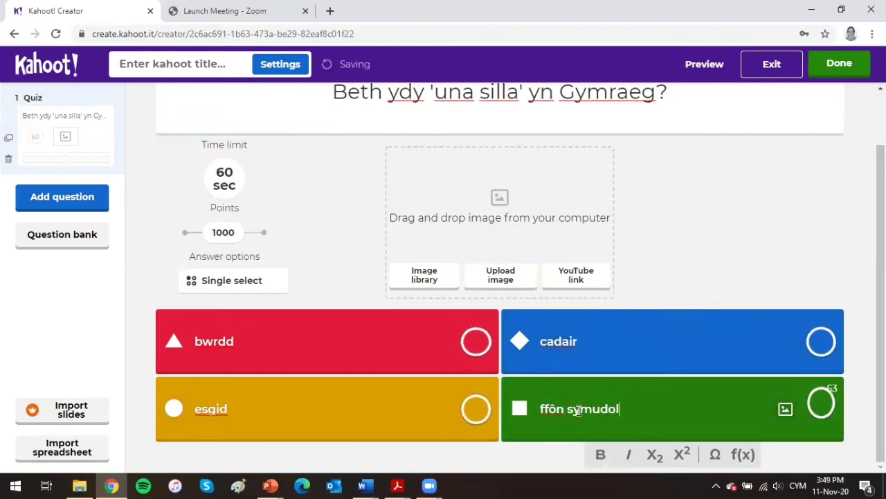
{"action": "left_click", "coordinate": [820, 341]}
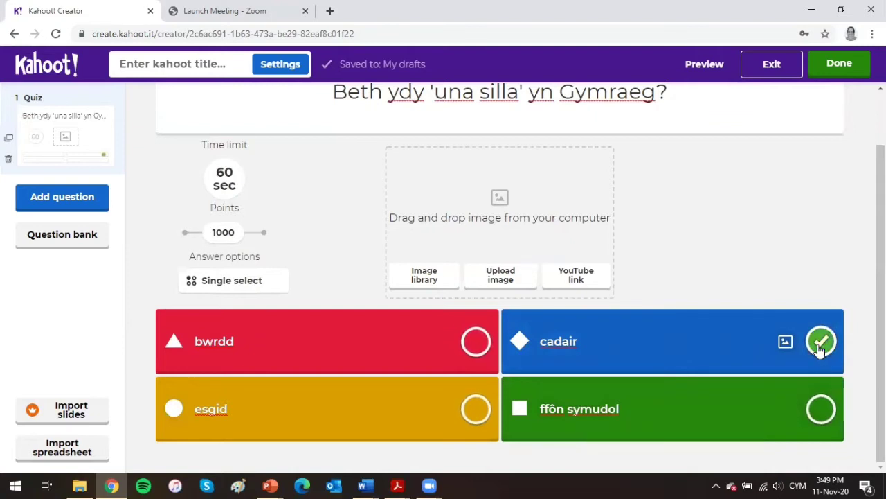
{"action": "scroll", "coordinate": [736, 271], "scroll_direction": "up", "scroll_amount": 1}
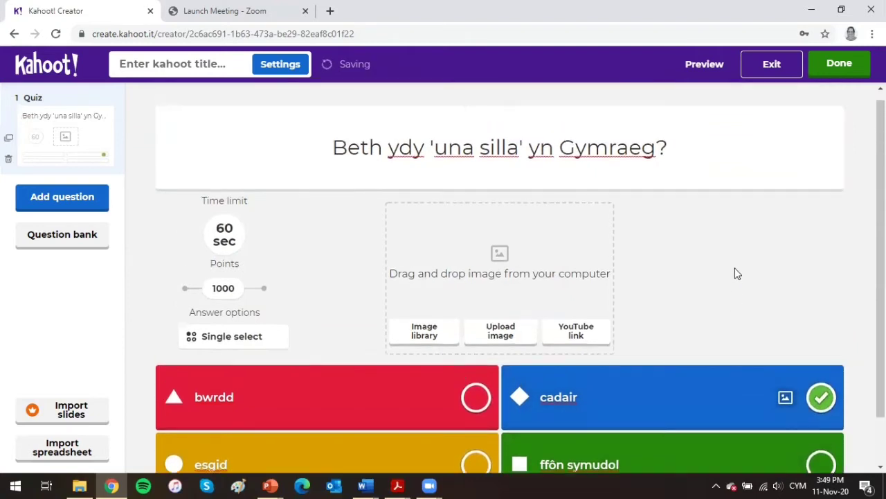
Add a second quiz question with the text "Dw i'n hoffi chwarae golff" and set its time limit to 60 seconds.
{"action": "left_click", "coordinate": [62, 199]}
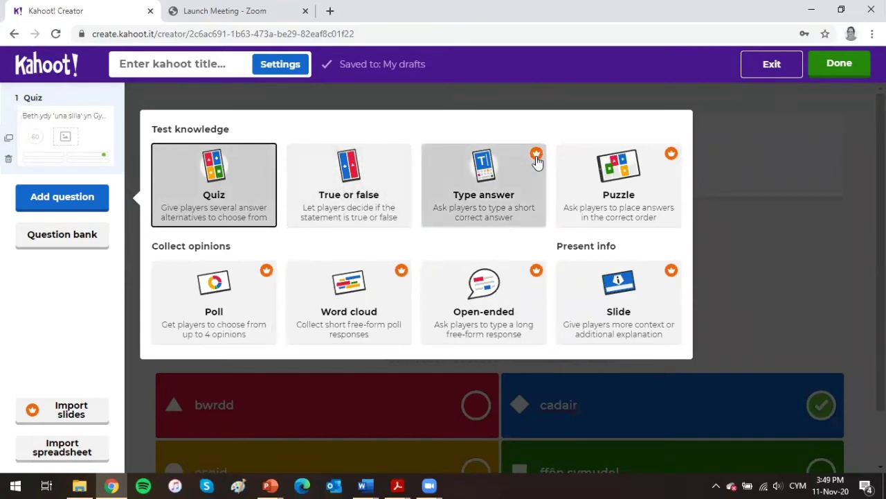
{"action": "left_click", "coordinate": [232, 191]}
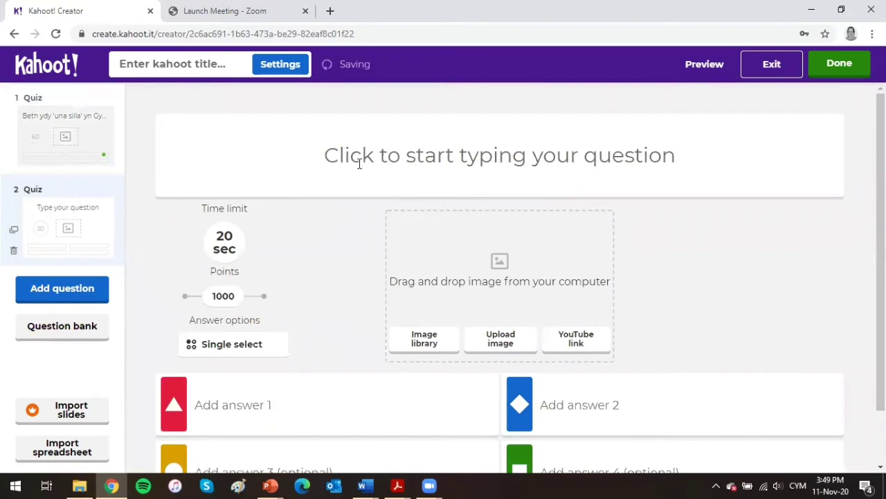
{"action": "left_click", "coordinate": [407, 164]}
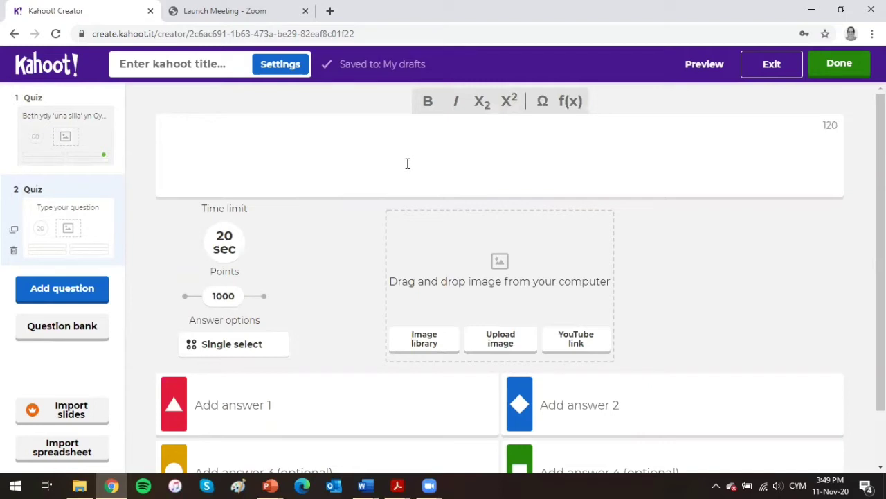
{"action": "type", "text": "Dw i'n "}
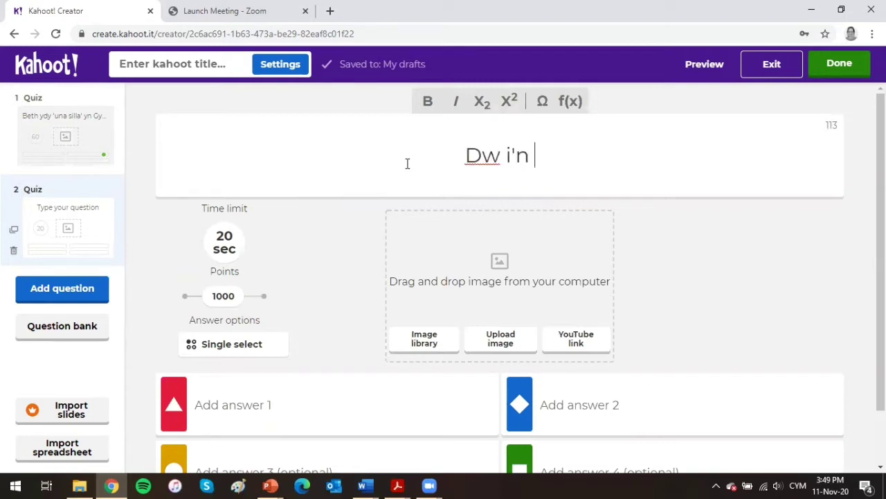
{"action": "type", "text": "hoffi chwa"}
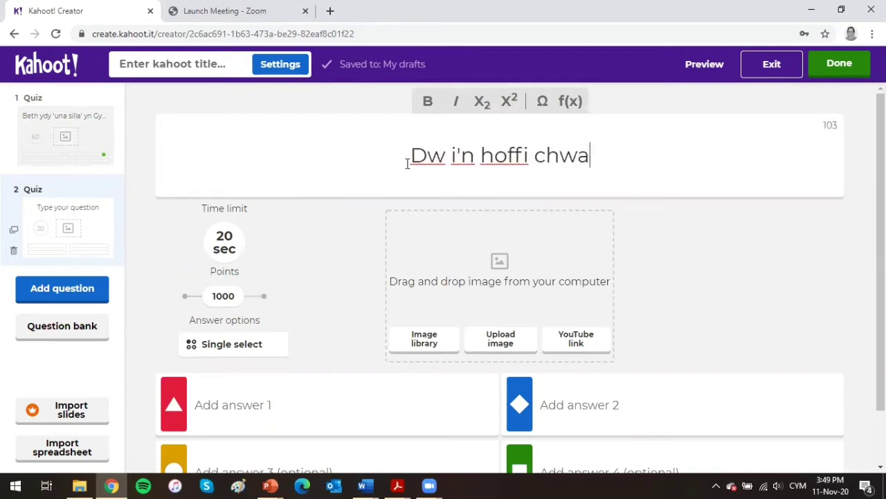
{"action": "type", "text": "rae"}
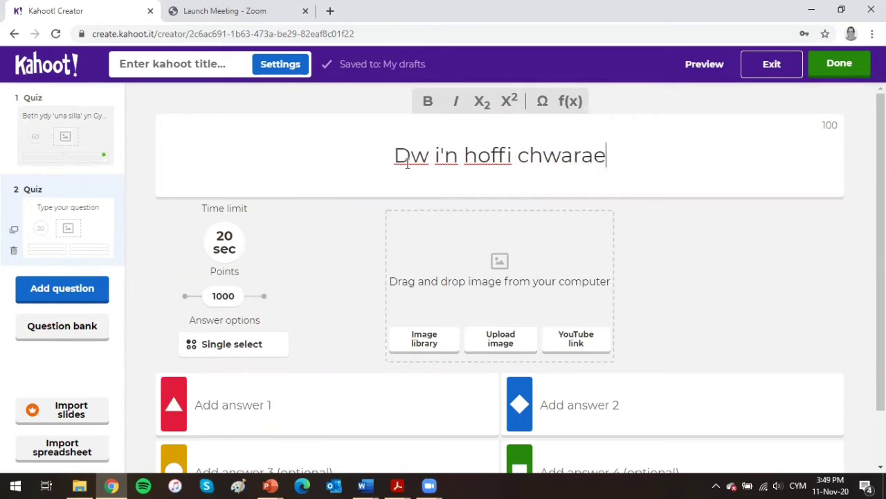
{"action": "type", "text": " golff"}
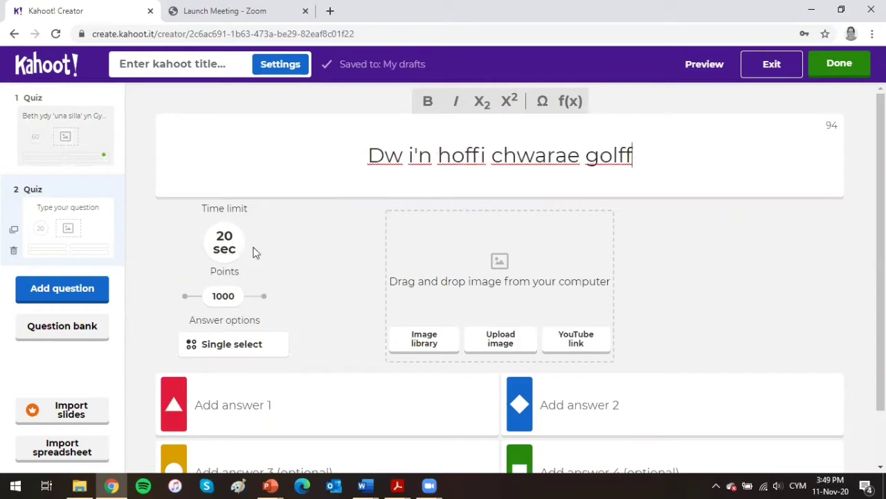
{"action": "left_click", "coordinate": [227, 245]}
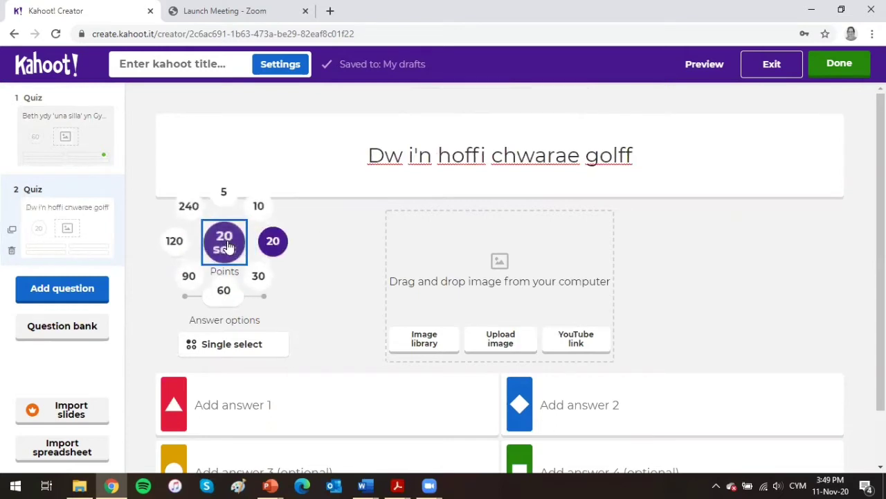
{"action": "left_click", "coordinate": [224, 294]}
Add the picture of two hockey players from the image library's Sports category as answer 1.
{"action": "scroll", "coordinate": [310, 291], "scroll_direction": "down", "scroll_amount": 2}
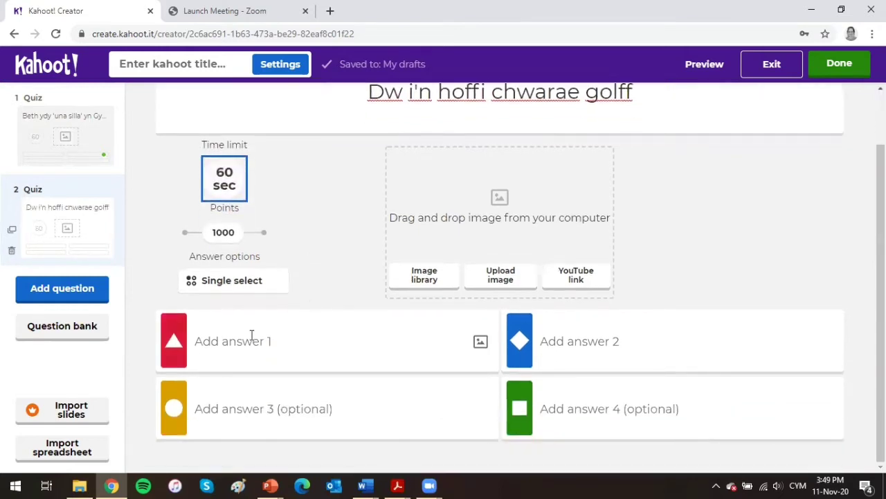
{"action": "left_click", "coordinate": [244, 346]}
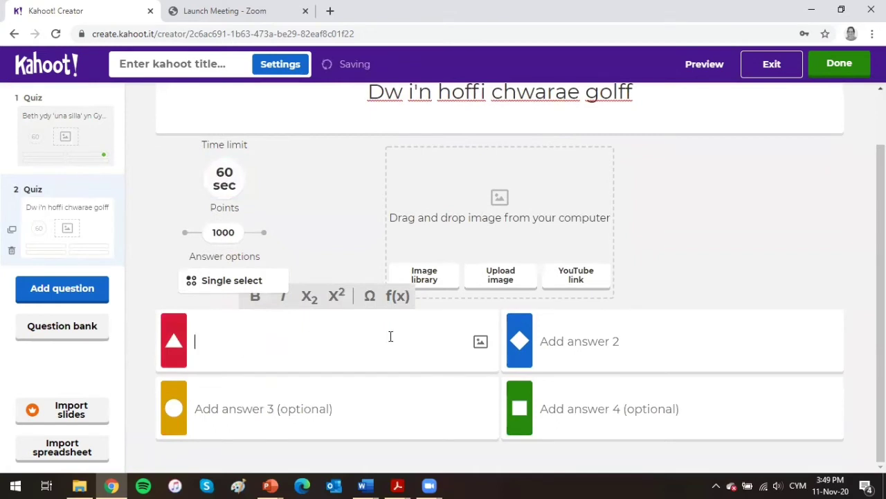
{"action": "left_click", "coordinate": [482, 344]}
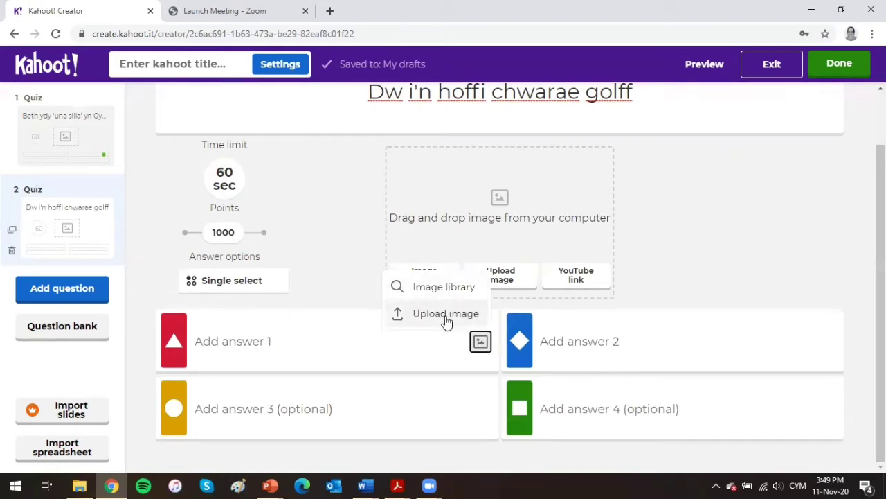
{"action": "left_click", "coordinate": [442, 294]}
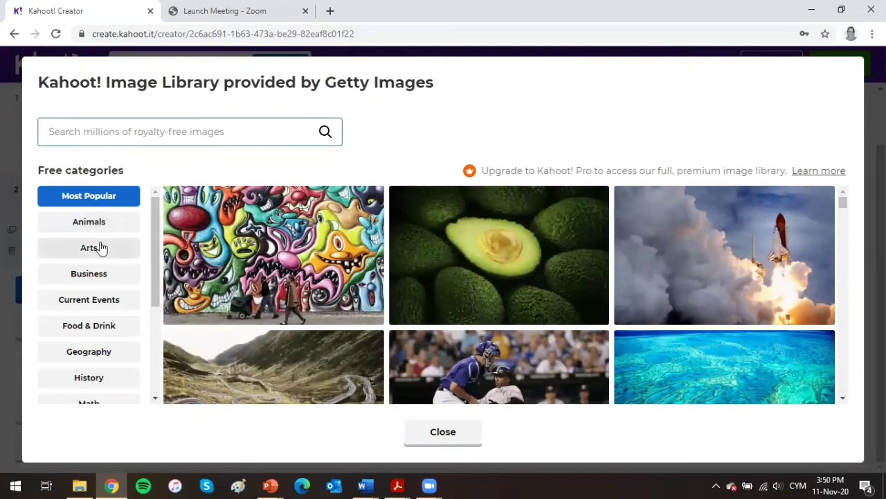
{"action": "scroll", "coordinate": [100, 247], "scroll_direction": "down", "scroll_amount": 2}
{"action": "scroll", "coordinate": [101, 247], "scroll_direction": "down", "scroll_amount": 1}
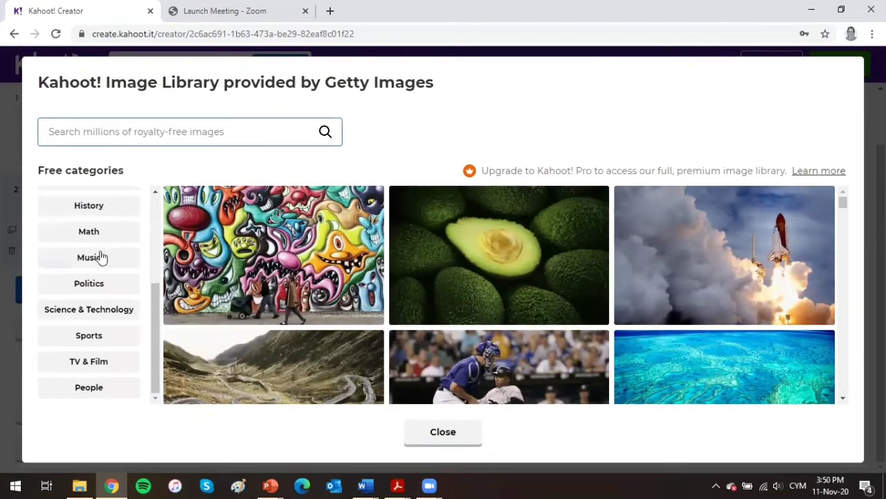
{"action": "left_click", "coordinate": [101, 338]}
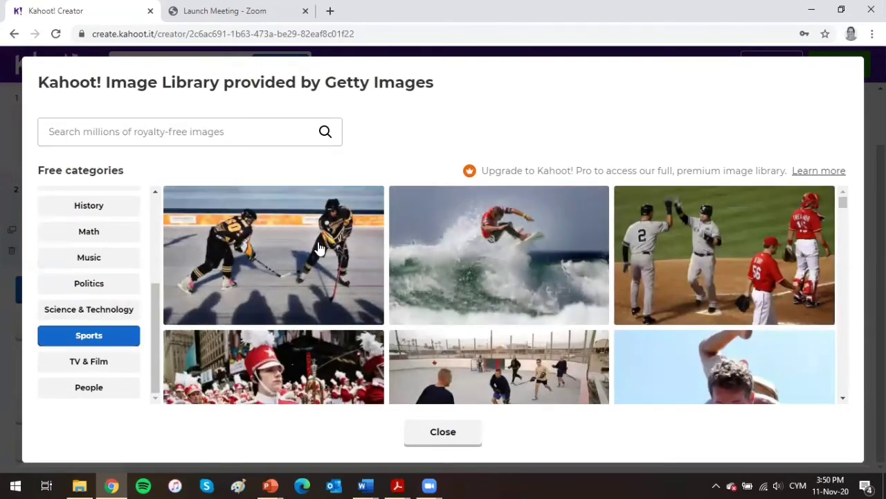
{"action": "left_click", "coordinate": [323, 242]}
Add the surfer picture from the image library's Sports category as answer 3.
{"action": "scroll", "coordinate": [437, 326], "scroll_direction": "down", "scroll_amount": 1}
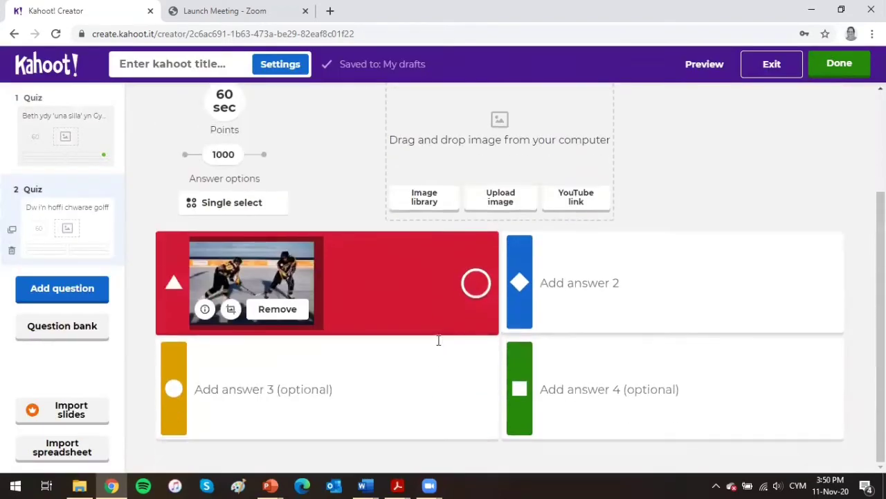
{"action": "left_click", "coordinate": [478, 387]}
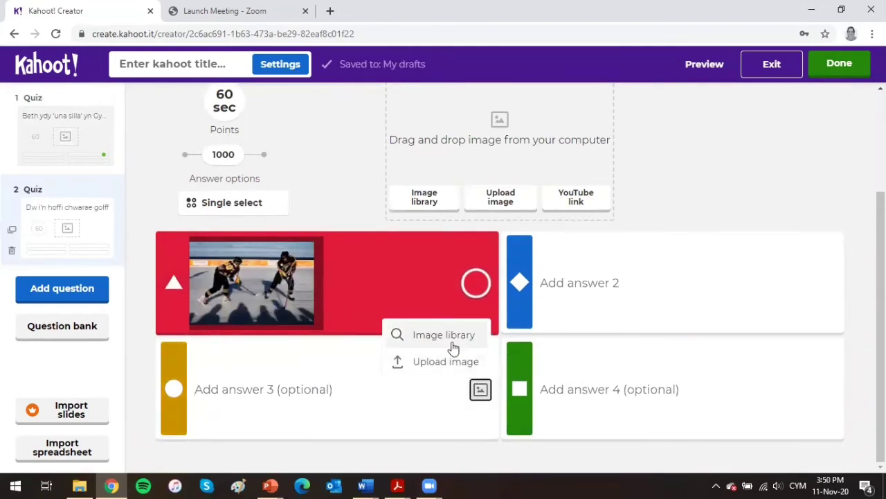
{"action": "left_click", "coordinate": [453, 338]}
{"action": "scroll", "coordinate": [90, 249], "scroll_direction": "down", "scroll_amount": 3}
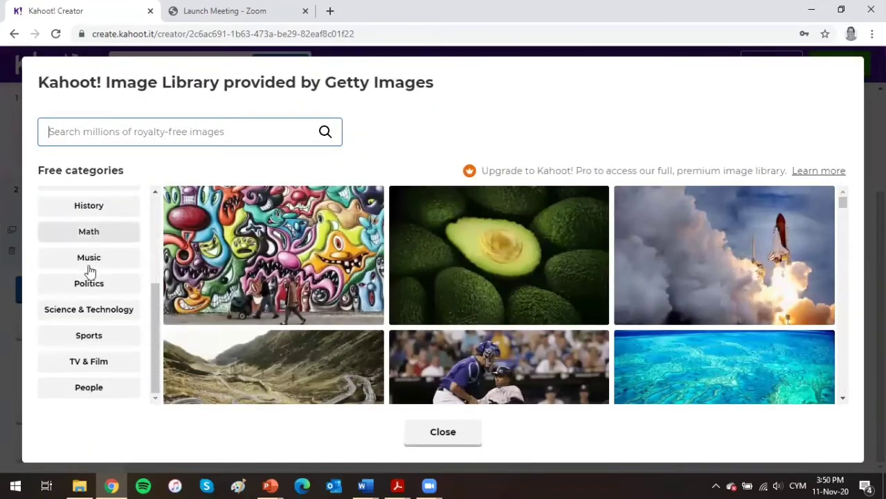
{"action": "left_click", "coordinate": [81, 337]}
{"action": "left_click", "coordinate": [505, 263]}
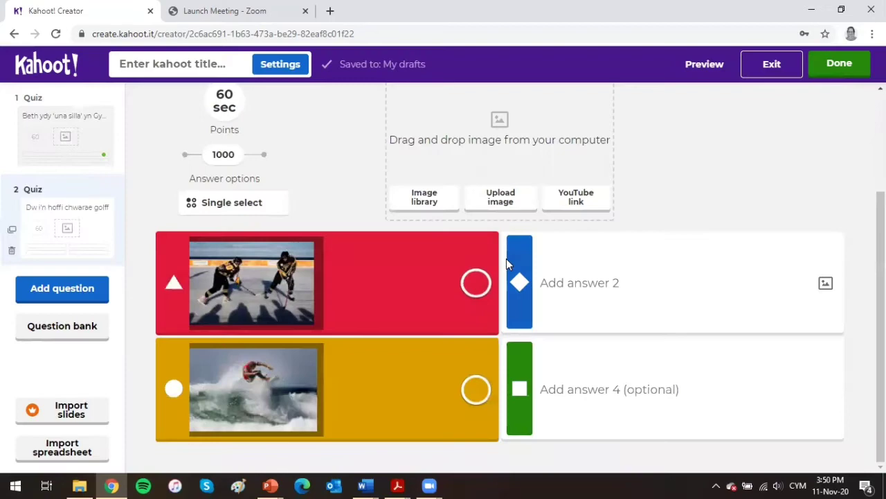
Add the picture of a golf ball and club from the image library's Sports category as answer 2.
{"action": "left_click", "coordinate": [827, 284]}
{"action": "left_click", "coordinate": [783, 232]}
{"action": "scroll", "coordinate": [97, 271], "scroll_direction": "down", "scroll_amount": 5}
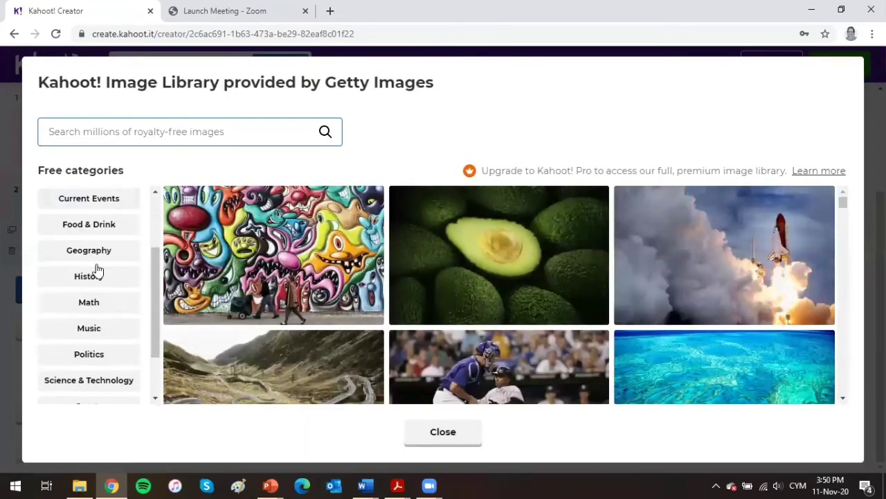
{"action": "left_click", "coordinate": [87, 337]}
{"action": "scroll", "coordinate": [554, 245], "scroll_direction": "down", "scroll_amount": 6}
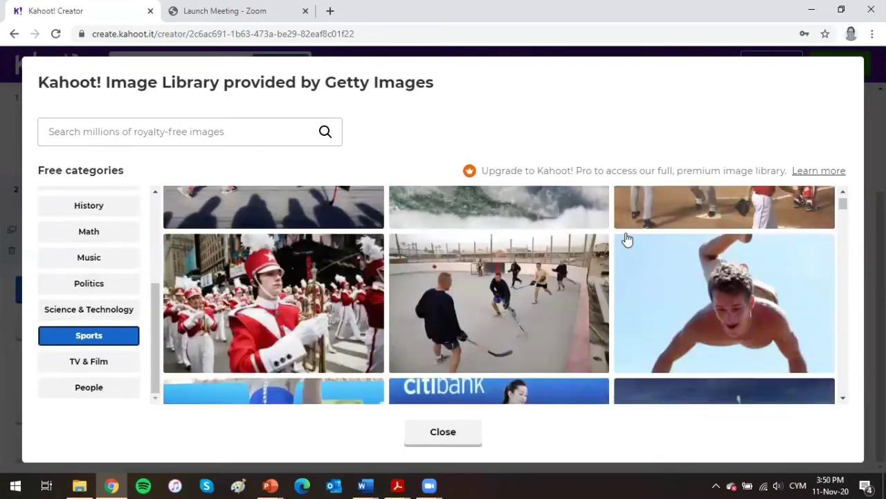
{"action": "scroll", "coordinate": [627, 239], "scroll_direction": "down", "scroll_amount": 10}
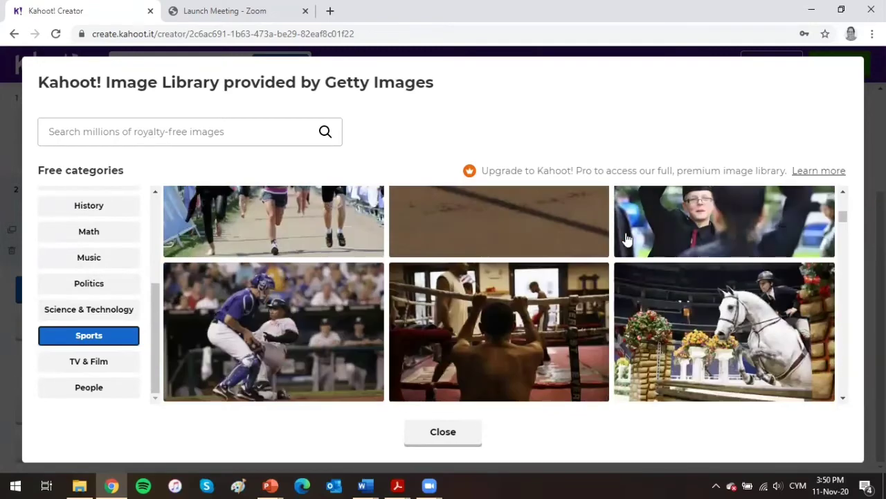
{"action": "scroll", "coordinate": [627, 239], "scroll_direction": "down", "scroll_amount": 2}
{"action": "scroll", "coordinate": [627, 239], "scroll_direction": "down", "scroll_amount": 10}
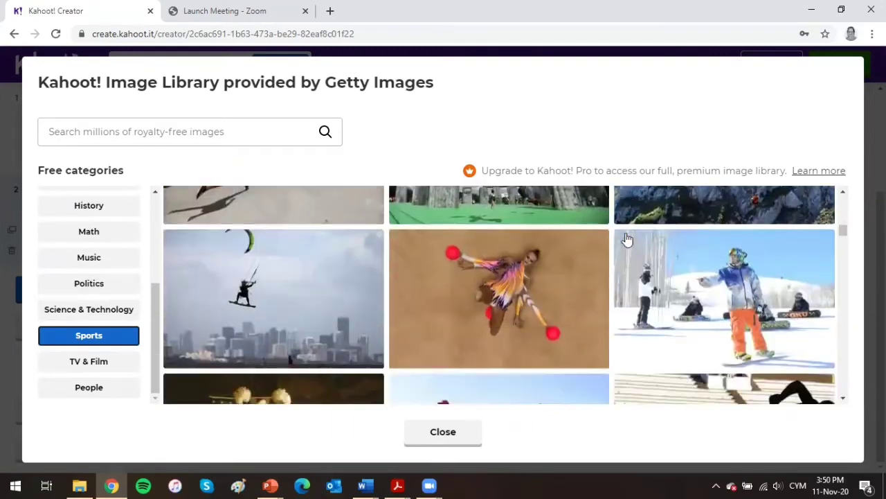
{"action": "scroll", "coordinate": [627, 239], "scroll_direction": "down", "scroll_amount": 10}
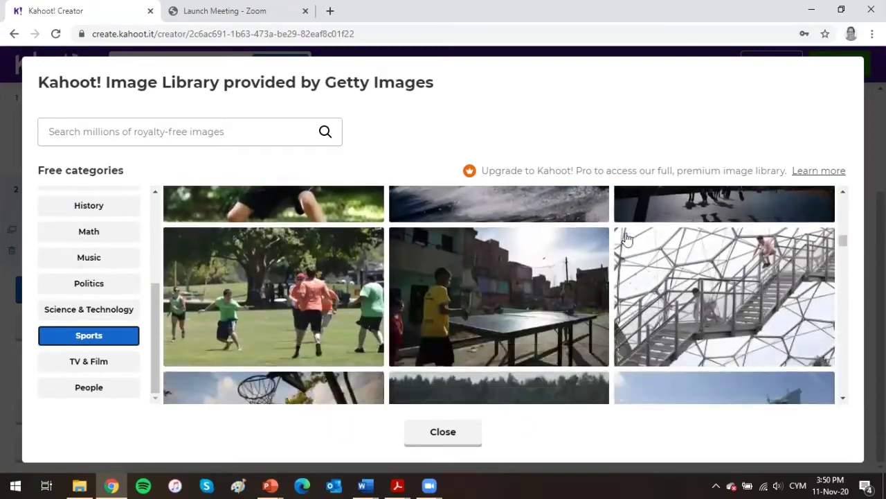
{"action": "scroll", "coordinate": [627, 238], "scroll_direction": "down", "scroll_amount": 3}
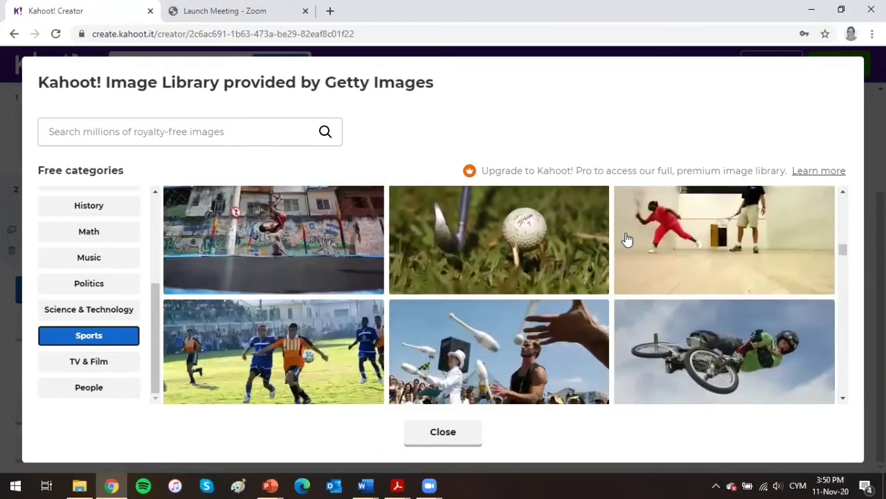
{"action": "left_click", "coordinate": [506, 239]}
Add the Sports category picture of the figure skater in blue as answer 4, and mark the golf picture as the correct answer.
{"action": "left_click", "coordinate": [824, 391]}
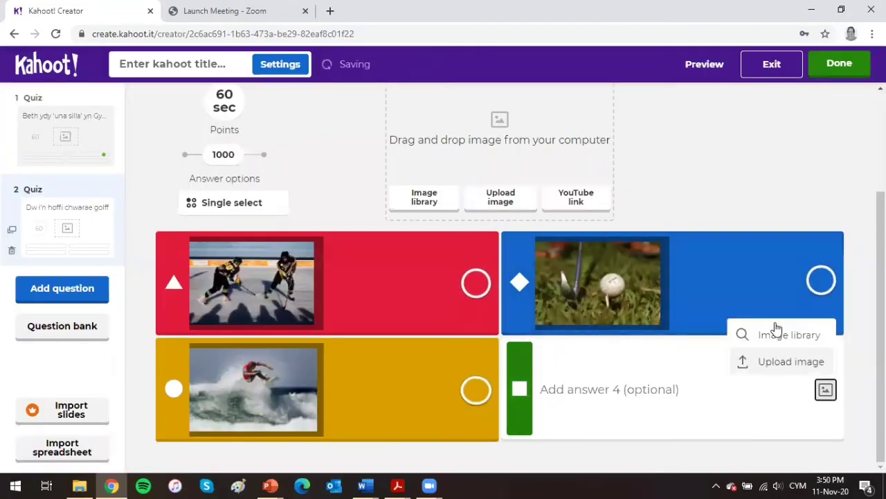
{"action": "left_click", "coordinate": [776, 330]}
{"action": "scroll", "coordinate": [83, 287], "scroll_direction": "down", "scroll_amount": 3}
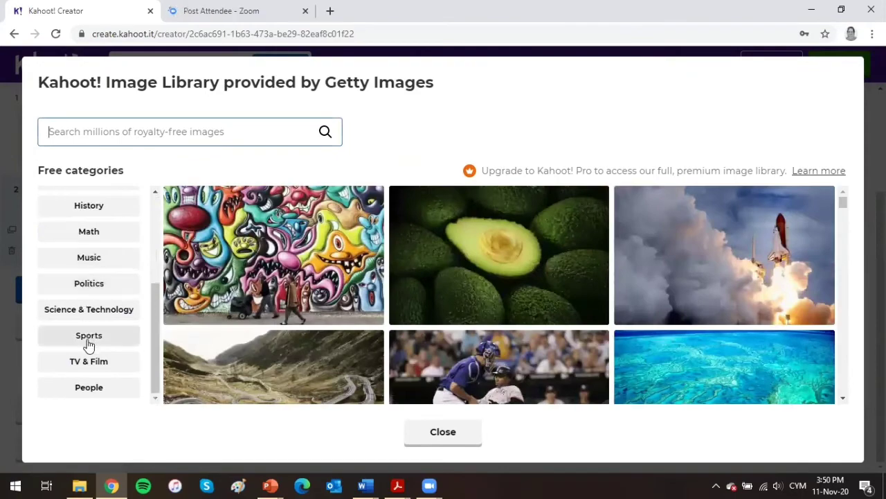
{"action": "left_click", "coordinate": [87, 339]}
{"action": "scroll", "coordinate": [540, 291], "scroll_direction": "down", "scroll_amount": 5}
{"action": "scroll", "coordinate": [540, 291], "scroll_direction": "down", "scroll_amount": 1}
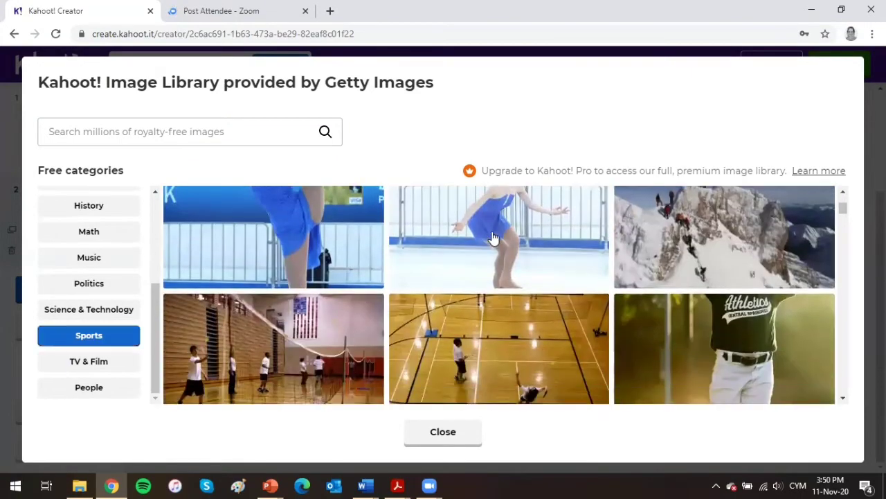
{"action": "left_click", "coordinate": [541, 277]}
{"action": "left_click", "coordinate": [821, 283]}
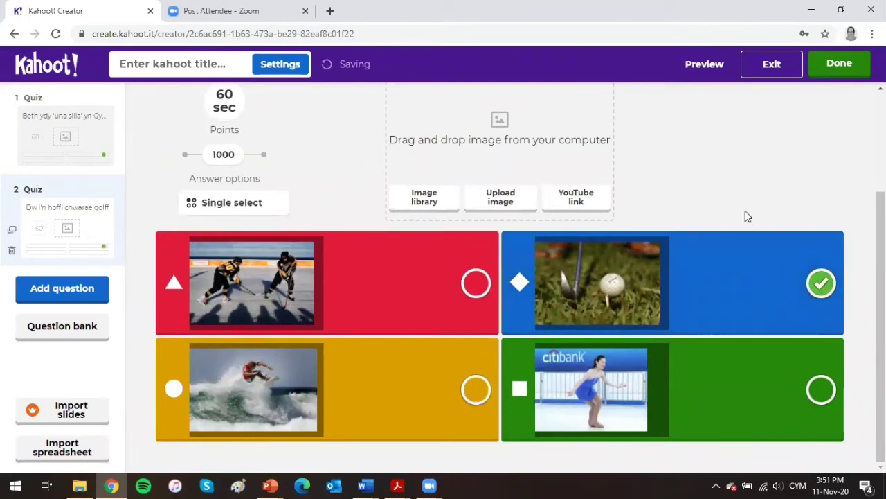
Finish the kahoot and give it the title "Sut mae Kahoot yn gweithio?!".
{"action": "left_click", "coordinate": [834, 70]}
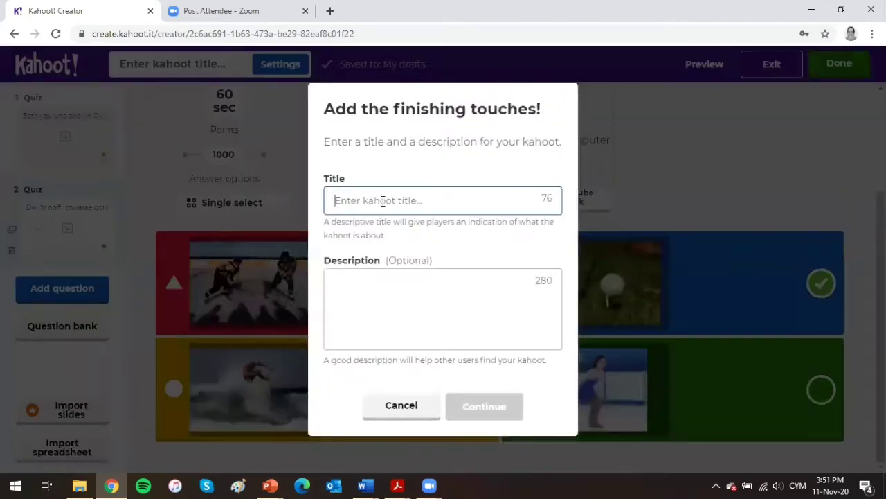
{"action": "type", "text": "Sut"}
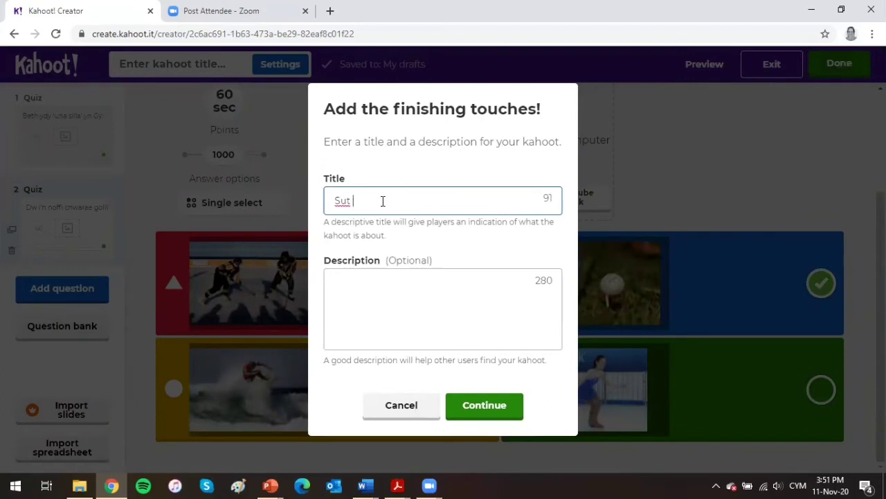
{"action": "type", "text": " mae Kahoot yn gweithio?!"}
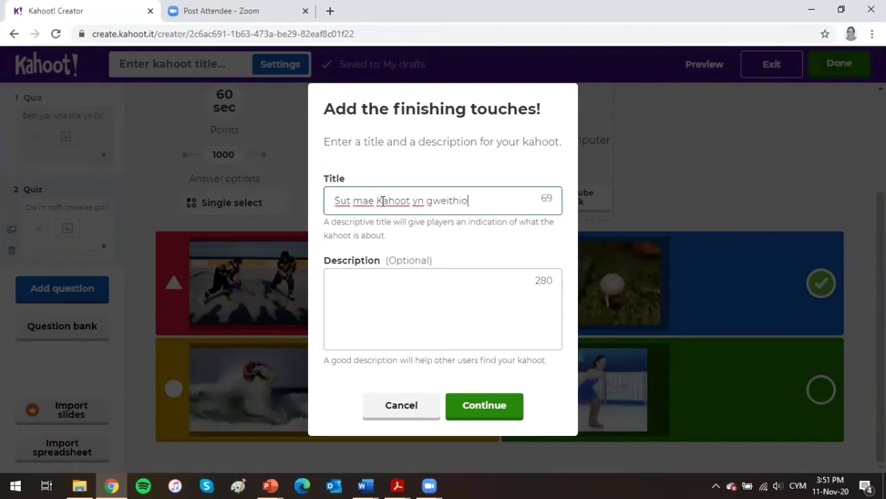
{"action": "left_click", "coordinate": [480, 409]}
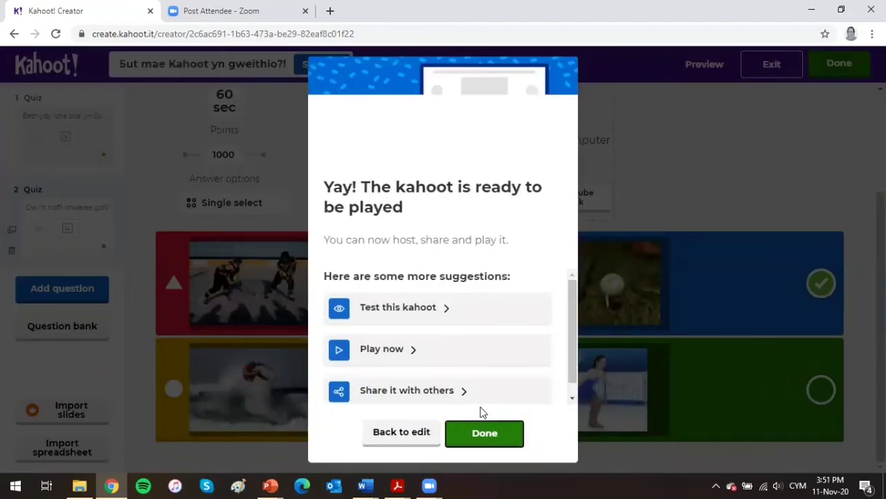
{"action": "left_click", "coordinate": [414, 314]}
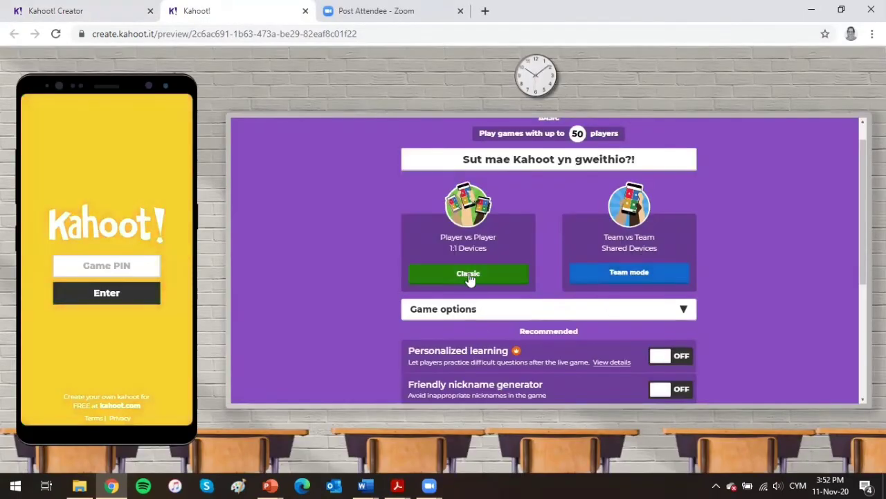
{"action": "left_click", "coordinate": [469, 275]}
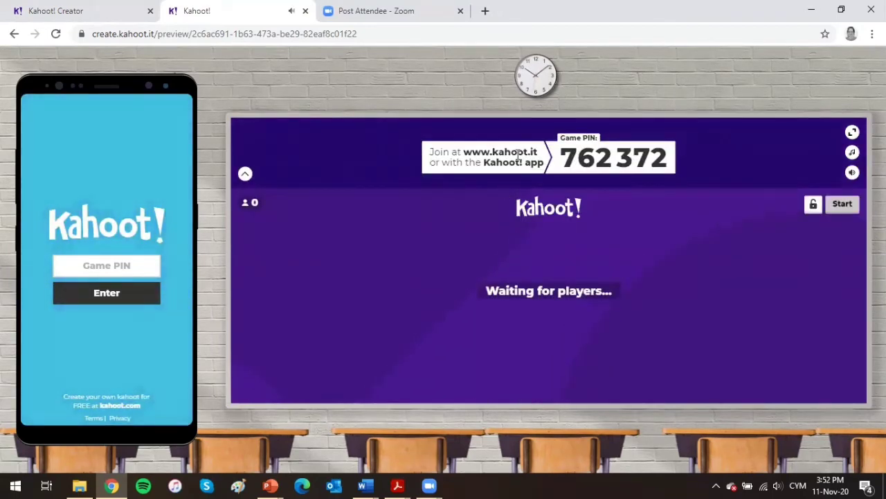
{"action": "left_click_drag", "start_coordinate": [464, 152], "coordinate": [535, 151]}
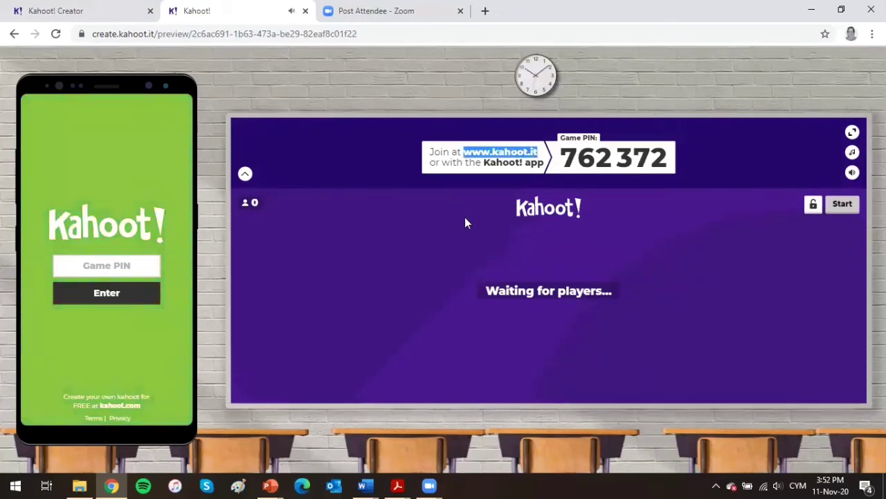
Copy the game PIN from the lobby and submit it in the Game PIN field on the simulated player phone.
{"action": "left_click", "coordinate": [519, 163]}
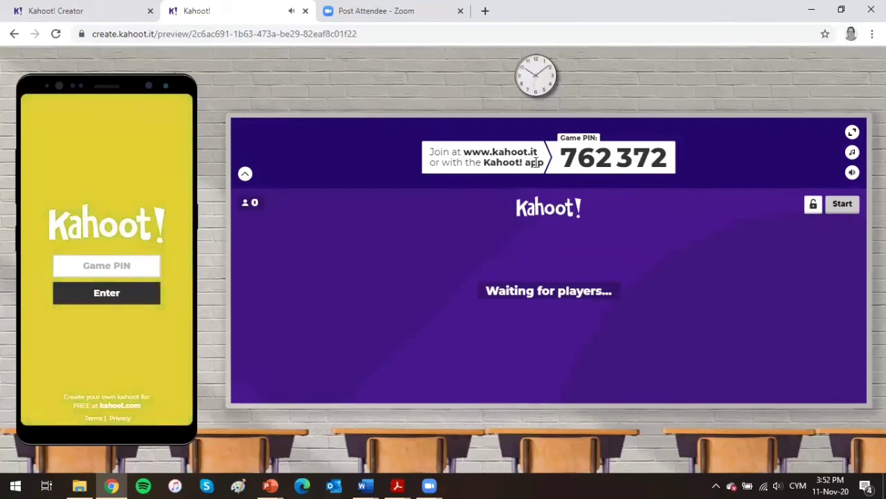
{"action": "left_click_drag", "start_coordinate": [566, 156], "coordinate": [670, 156]}
{"action": "right_click", "coordinate": [636, 158]}
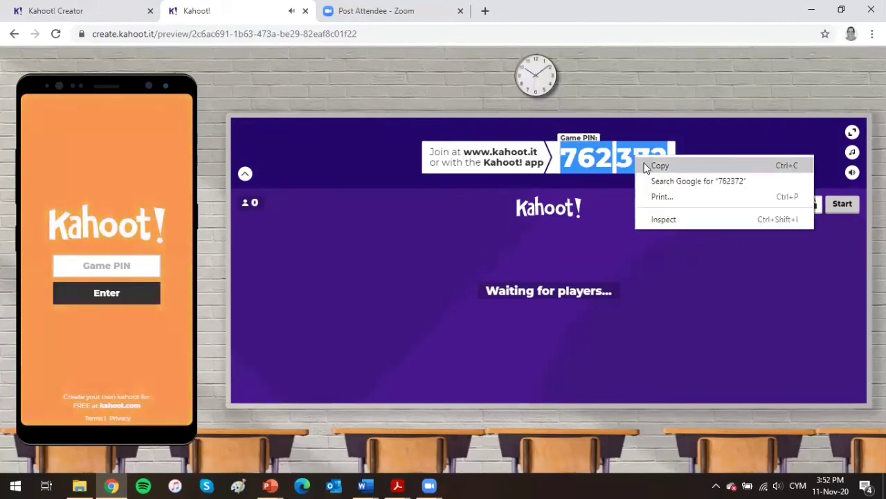
{"action": "left_click", "coordinate": [648, 168]}
{"action": "left_click", "coordinate": [112, 269]}
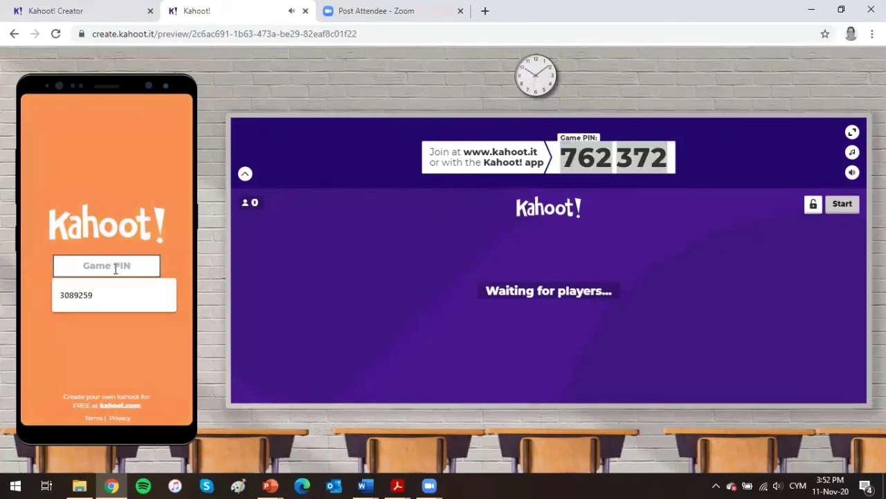
{"action": "key", "text": "ctrl+v"}
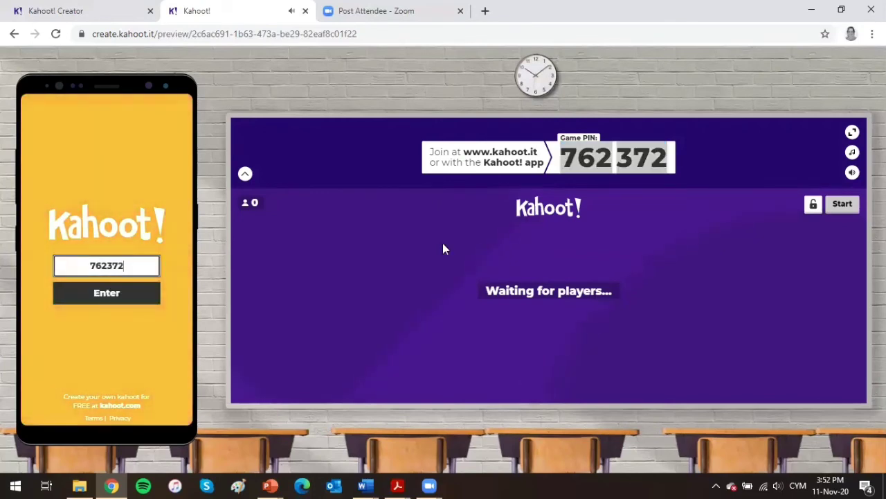
{"action": "left_click", "coordinate": [120, 298]}
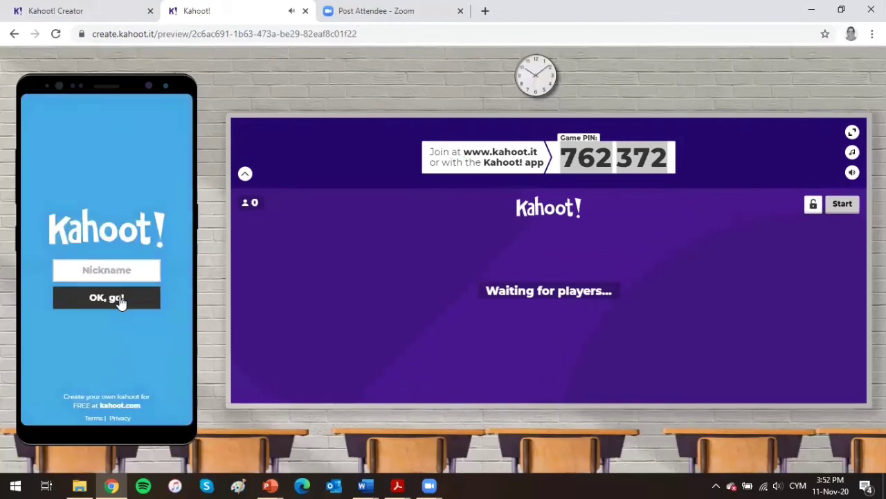
Join the game on the simulated phone using the previously saved nickname.
{"action": "left_click", "coordinate": [157, 275]}
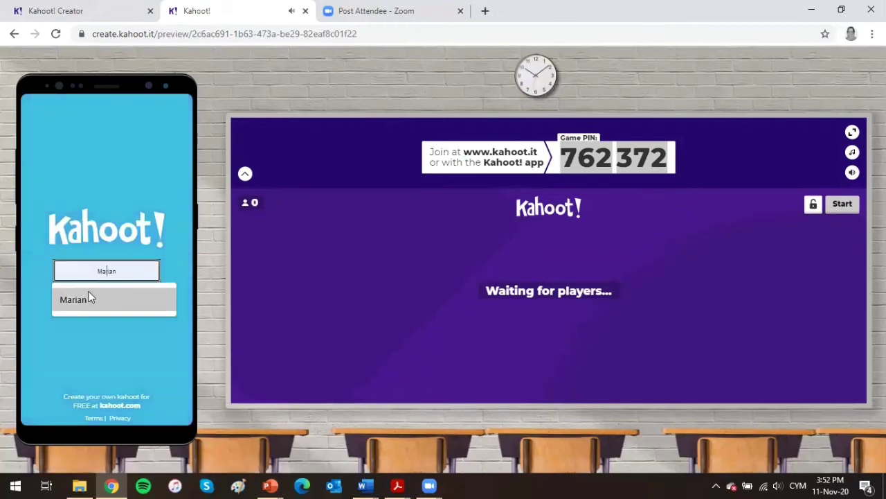
{"action": "left_click", "coordinate": [90, 296]}
{"action": "left_click", "coordinate": [108, 300]}
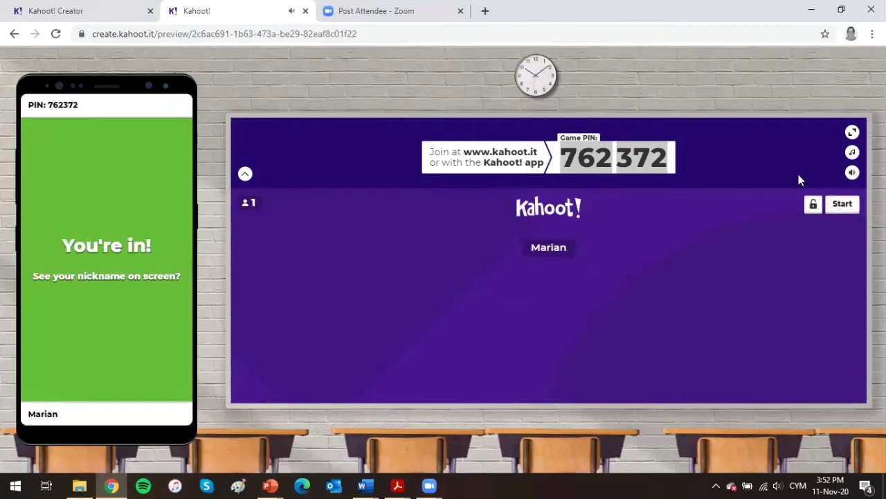
Turn the lobby music volume all the way down.
{"action": "left_click", "coordinate": [852, 174]}
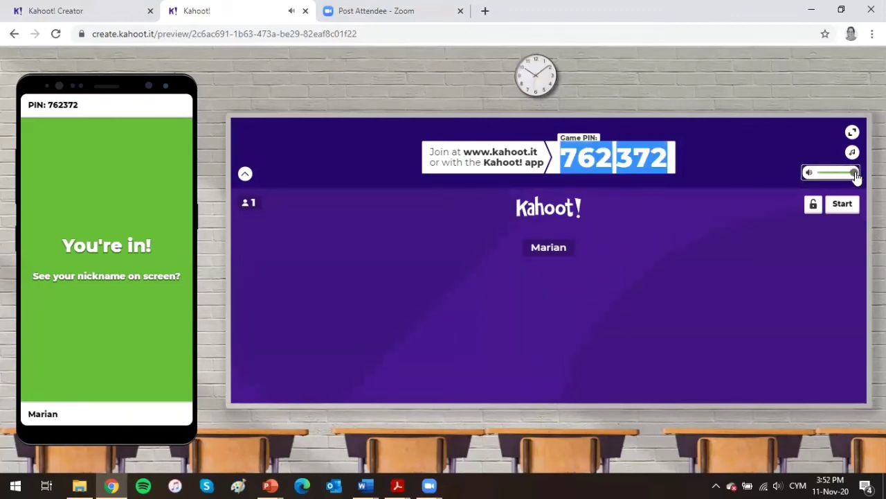
{"action": "left_click_drag", "start_coordinate": [856, 177], "coordinate": [805, 174]}
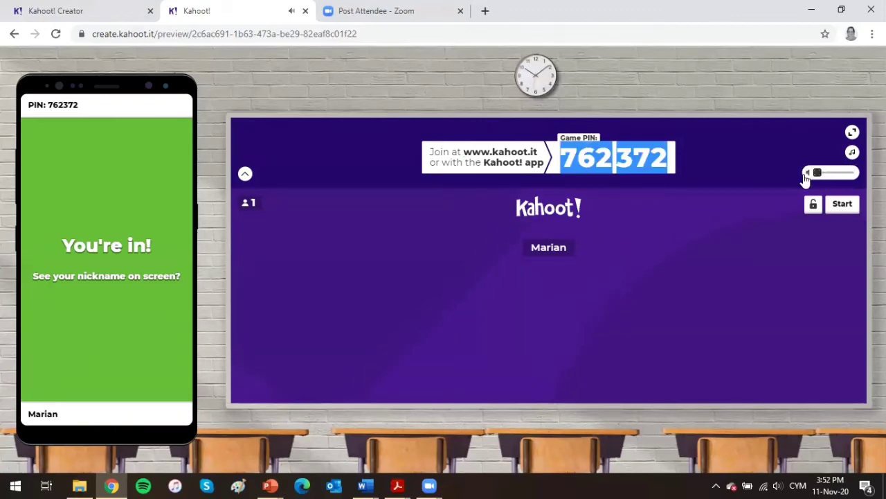
{"action": "left_click", "coordinate": [747, 167]}
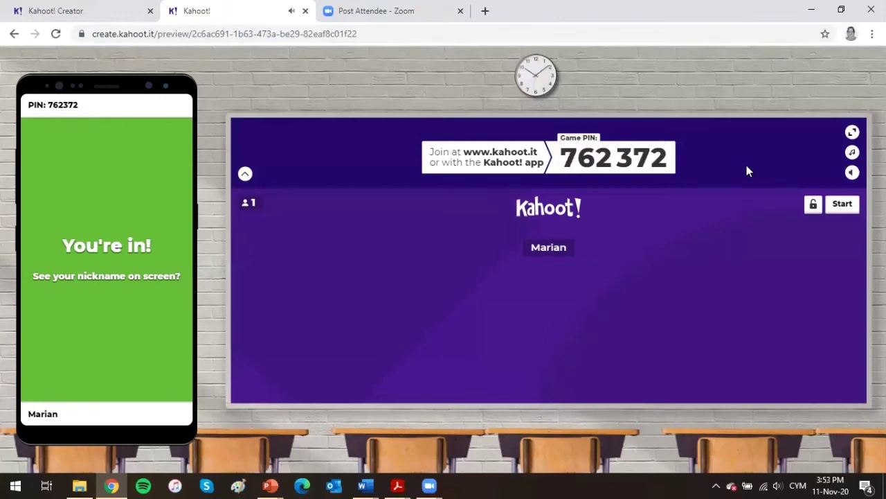
Start the game, answer question 1 with the blue diamond "cadair" on the phone, and continue to the scoreboard.
{"action": "left_click", "coordinate": [840, 205]}
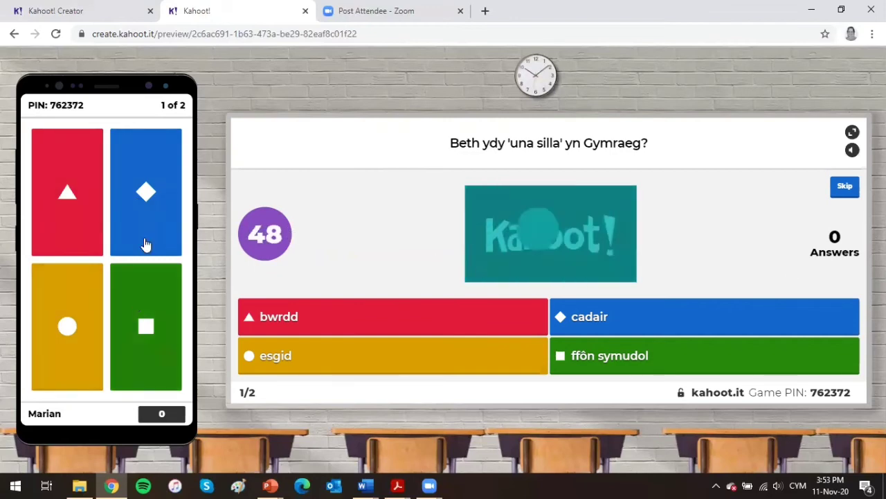
{"action": "left_click", "coordinate": [146, 197]}
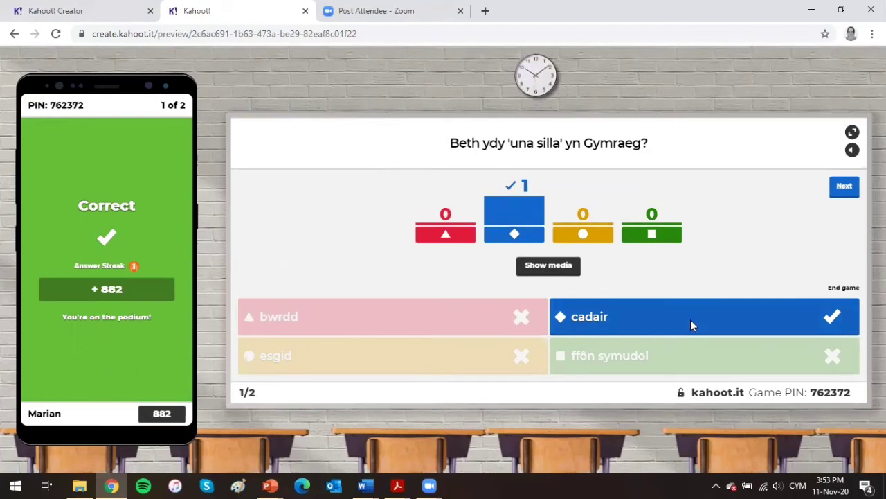
{"action": "left_click", "coordinate": [845, 189]}
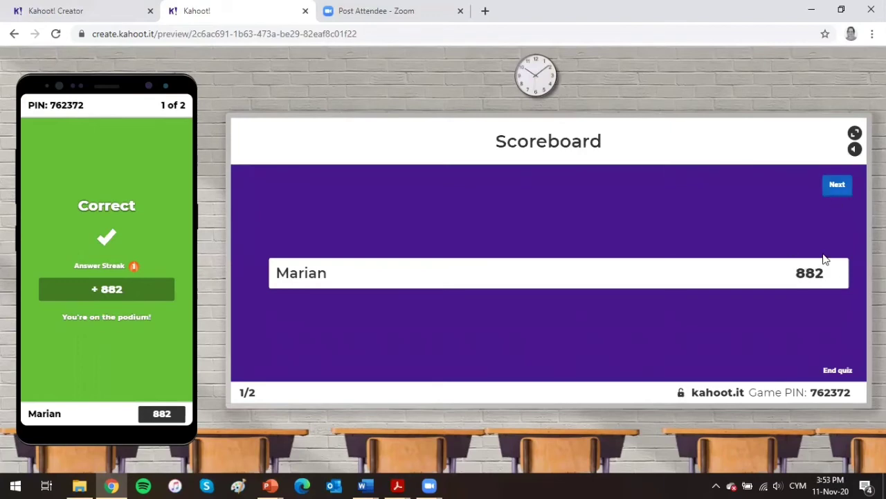
Go on to question 2, answer it on the phone with the red triangle for the ice hockey picture, and continue to the podium.
{"action": "left_click", "coordinate": [834, 191]}
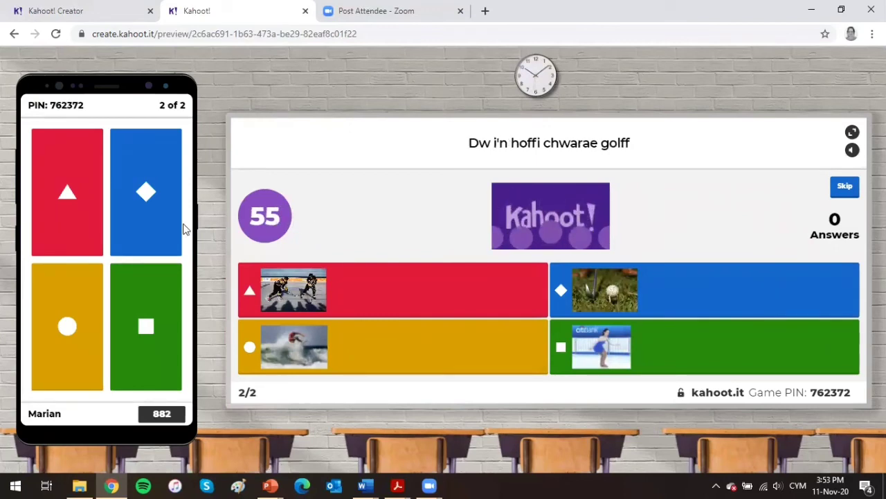
{"action": "left_click", "coordinate": [64, 205]}
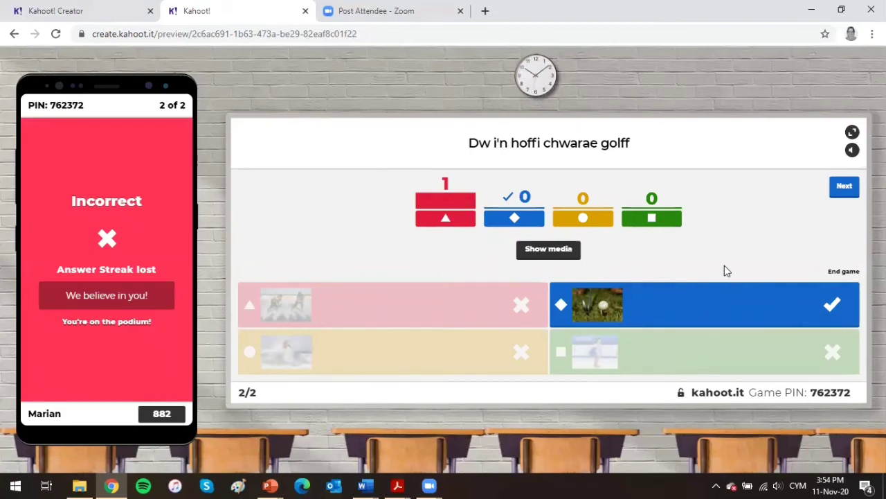
{"action": "left_click", "coordinate": [837, 190]}
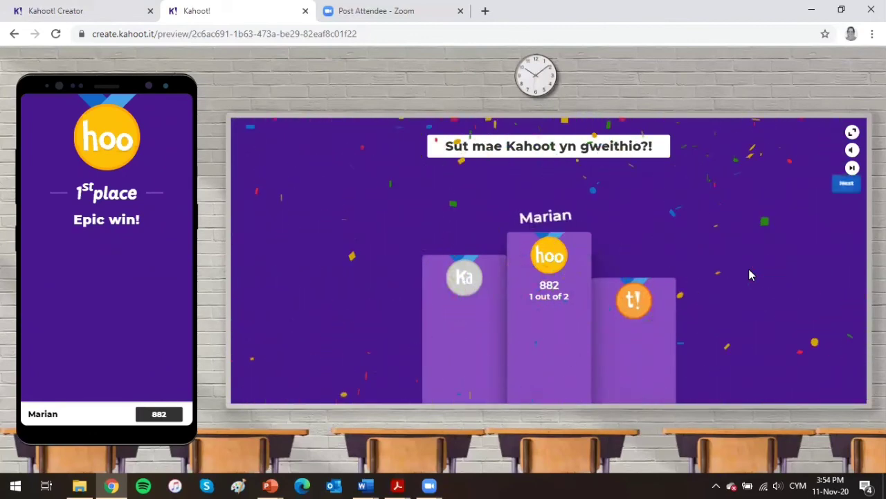
Leave the podium for the game summary and examine the answer breakdown of the difficult question "Dw i'n hoffi chwarae golff".
{"action": "left_click", "coordinate": [849, 187]}
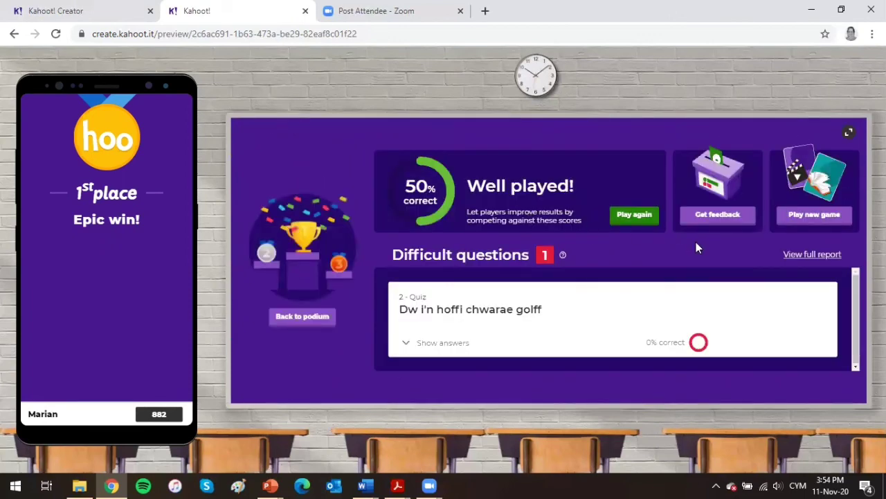
{"action": "left_click", "coordinate": [407, 345]}
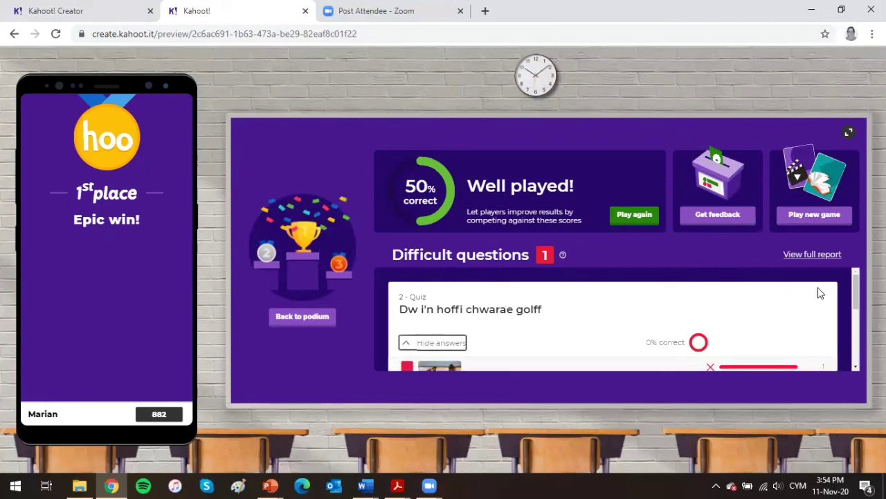
{"action": "left_click_drag", "start_coordinate": [858, 291], "coordinate": [856, 348]}
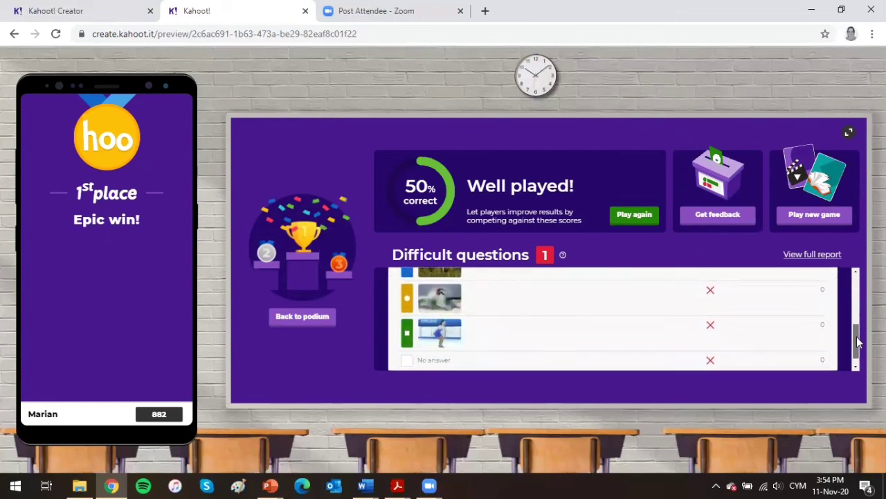
Open the full report for the game and review its summary, including the difficult questions and the players needing help.
{"action": "left_click", "coordinate": [831, 257]}
{"action": "left_click", "coordinate": [578, 293]}
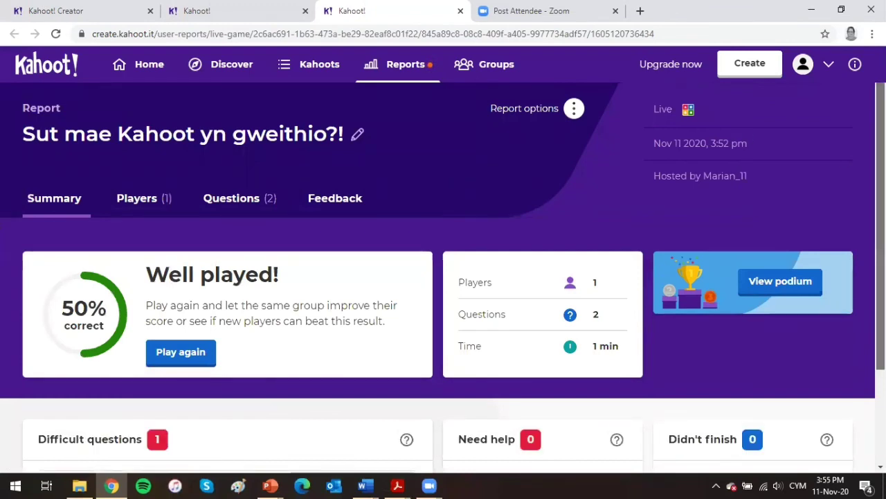
{"action": "scroll", "coordinate": [858, 208], "scroll_direction": "down", "scroll_amount": 2}
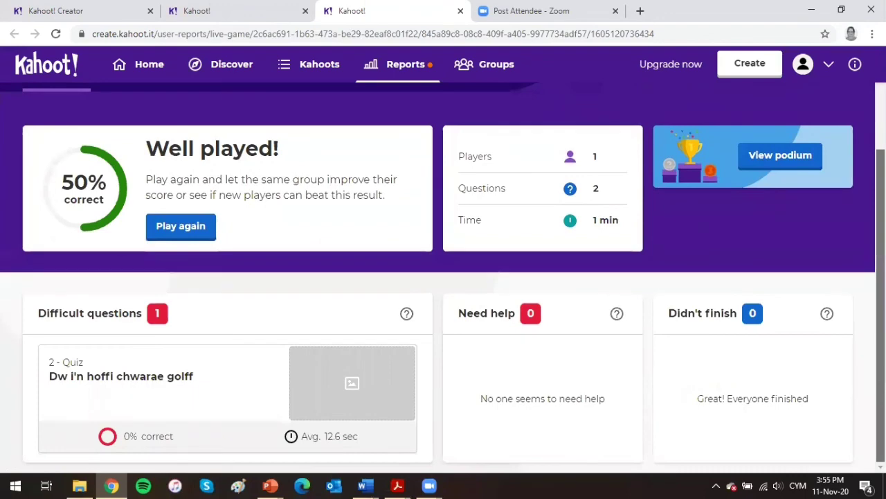
{"action": "scroll", "coordinate": [619, 87], "scroll_direction": "up", "scroll_amount": 2}
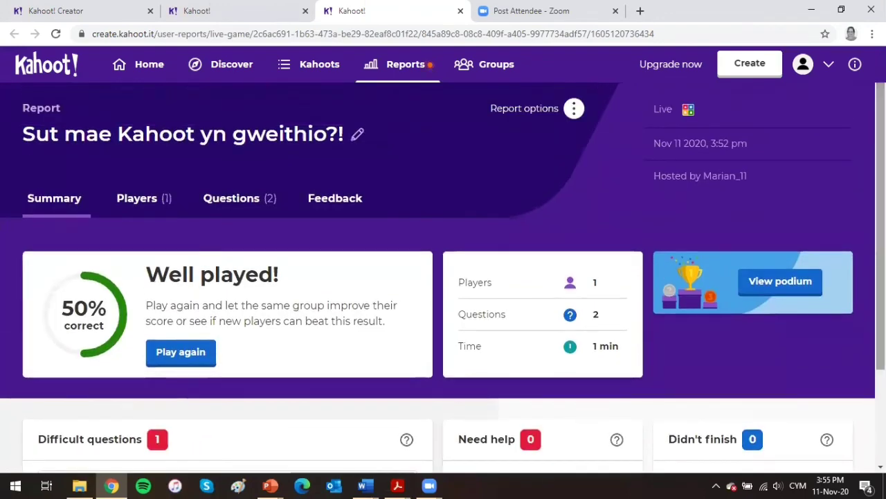